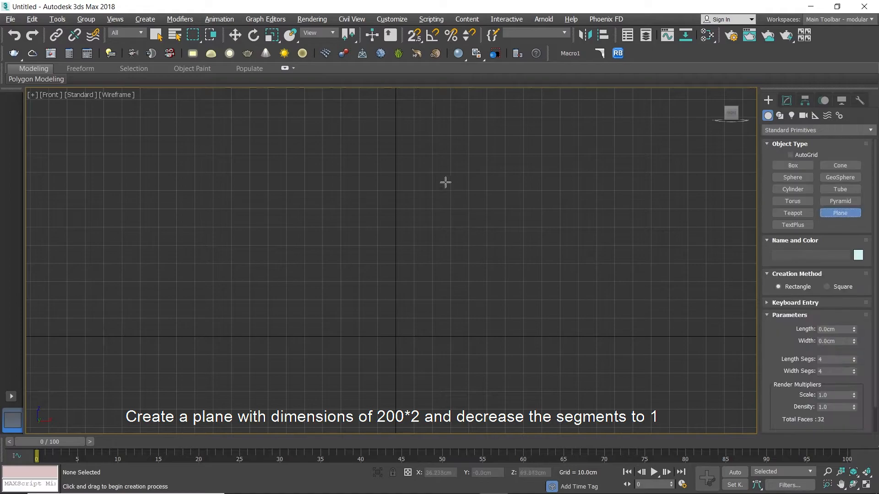
- Create a plane in the front view with length 200 cm, width 2 cm and one segment in each direction
{"action": "double_click", "coordinate": [826, 329]}
{"action": "type", "text": "200"}
{"action": "key", "text": "Tab"}
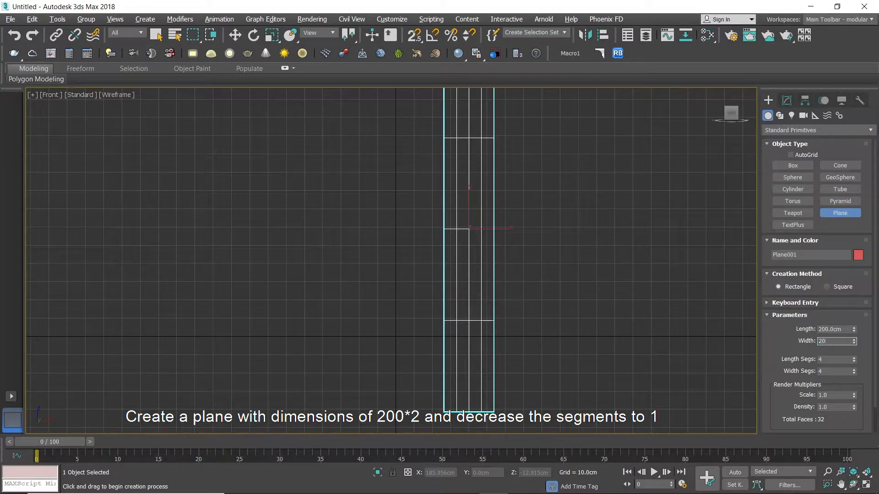
{"action": "type", "text": "2"}
{"action": "key", "text": "Return"}
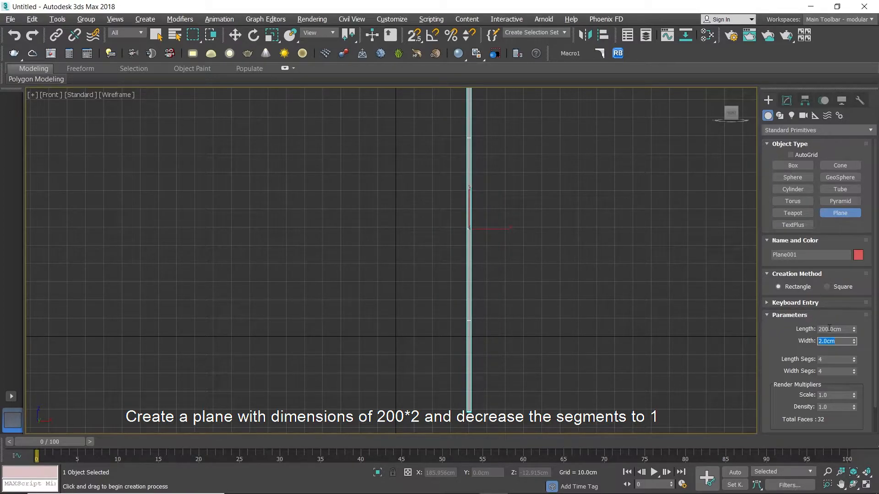
{"action": "right_click", "coordinate": [853, 369]}
{"action": "scroll", "coordinate": [516, 287], "scroll_direction": "up", "scroll_amount": 3}
{"action": "right_click", "coordinate": [518, 271]}
- Move the plane up in the front view so its lower end sits near the horizontal grid axis
{"action": "scroll", "coordinate": [493, 237], "scroll_direction": "down", "scroll_amount": 3}
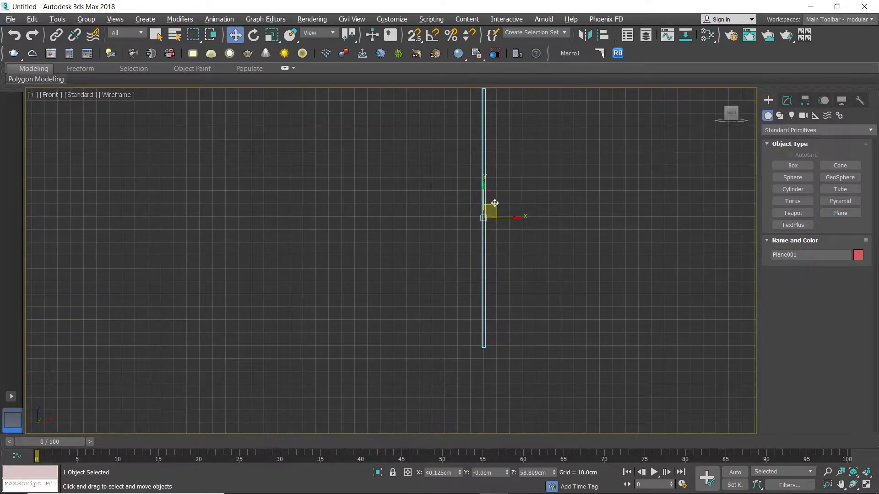
{"action": "left_click_drag", "start_coordinate": [494, 202], "coordinate": [477, 153]}
{"action": "middle_click_drag", "start_coordinate": [476, 153], "coordinate": [462, 243]}
- Draw an NGon spline with a radius of about 51 cm in the top view, beside the plane
{"action": "key", "text": "alt+w"}
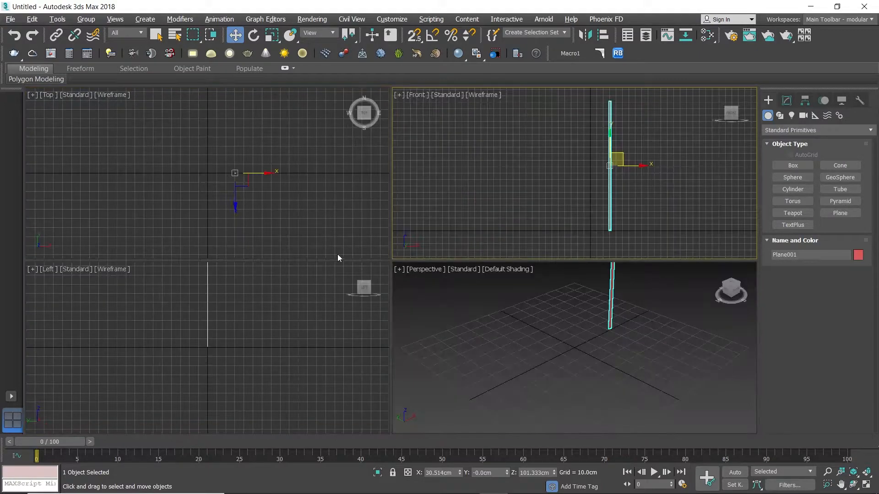
{"action": "key", "text": "alt+w"}
{"action": "middle_click_drag", "start_coordinate": [319, 187], "coordinate": [375, 225]}
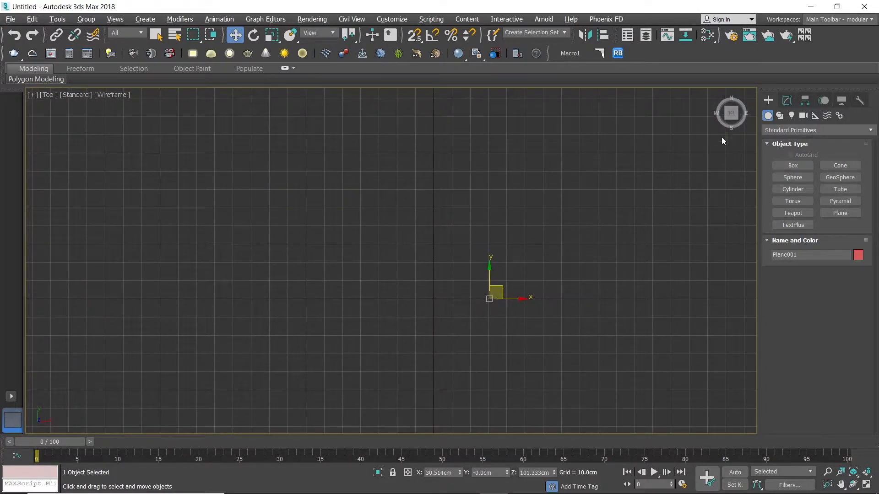
{"action": "left_click", "coordinate": [779, 115]}
{"action": "left_click", "coordinate": [801, 211]}
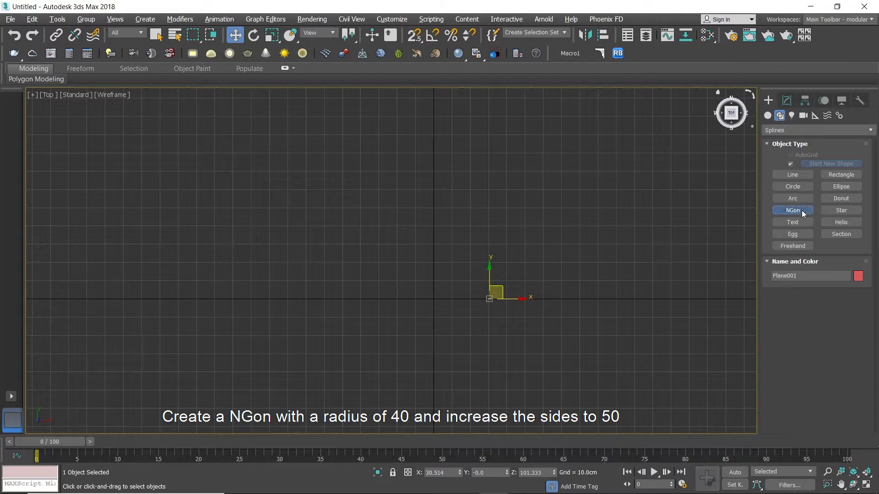
{"action": "middle_click_drag", "start_coordinate": [460, 241], "coordinate": [508, 276]}
{"action": "left_click_drag", "start_coordinate": [488, 282], "coordinate": [555, 347]}
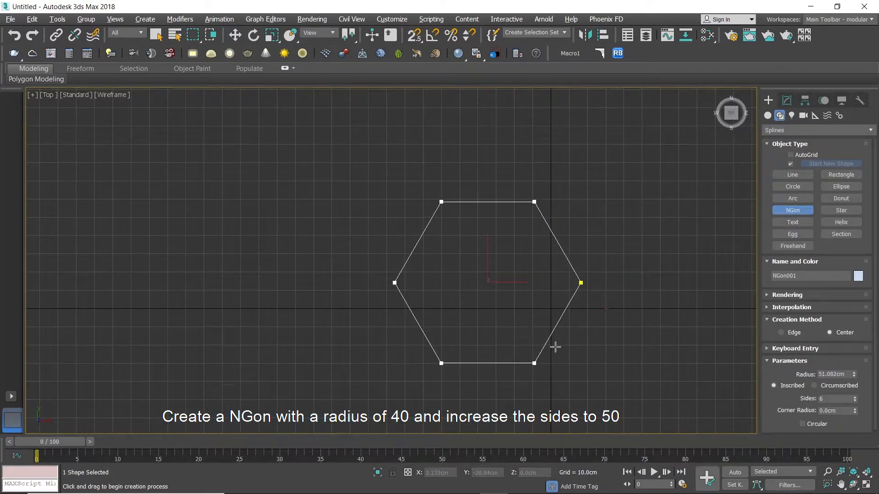
- Set the NGon's radius to 40 cm and its number of sides to 50
{"action": "type", "text": "40"}
{"action": "key", "text": "Return"}
{"action": "double_click", "coordinate": [825, 399]}
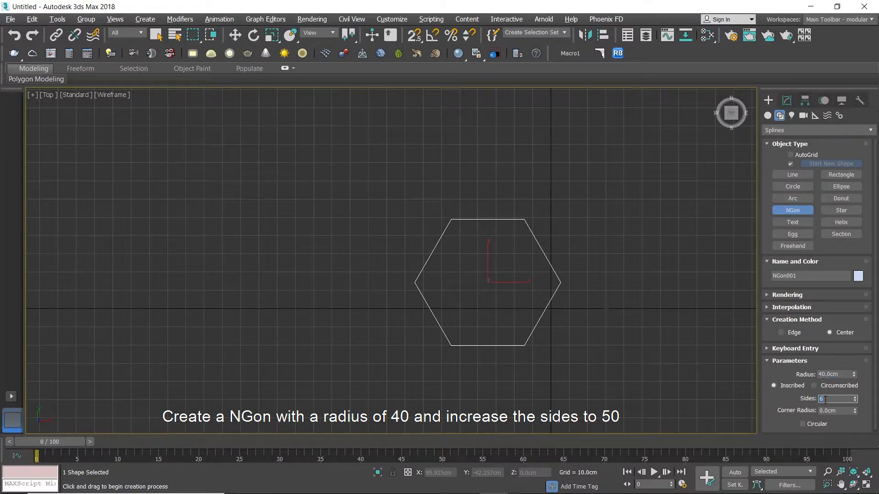
{"action": "type", "text": "50"}
{"action": "key", "text": "Return"}
- Select the plane and move it in the top view to just inside the NGon's lowest side
{"action": "key", "text": "w"}
{"action": "left_click_drag", "start_coordinate": [594, 275], "coordinate": [641, 343]}
{"action": "scroll", "coordinate": [587, 342], "scroll_direction": "up", "scroll_amount": 2}
{"action": "middle_click_drag", "start_coordinate": [586, 342], "coordinate": [618, 336]}
{"action": "left_click_drag", "start_coordinate": [654, 282], "coordinate": [484, 342]}
{"action": "scroll", "coordinate": [475, 367], "scroll_direction": "up", "scroll_amount": 2}
{"action": "scroll", "coordinate": [475, 368], "scroll_direction": "up", "scroll_amount": 6}
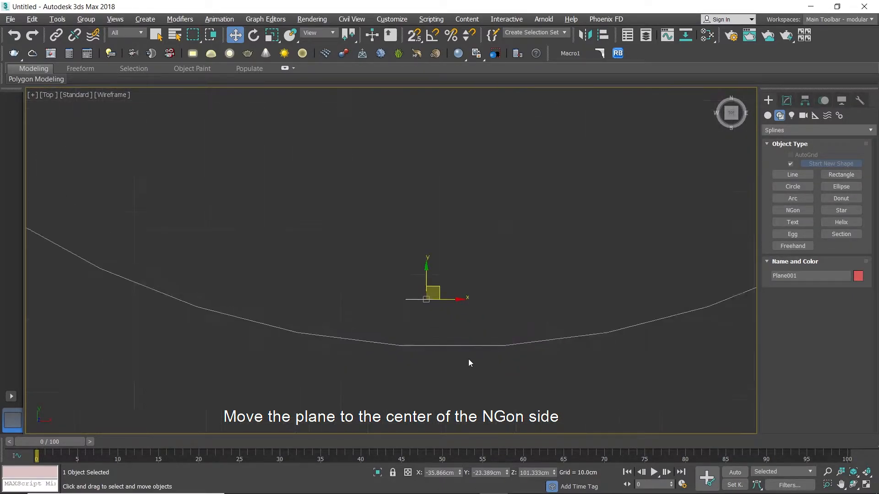
- Turn on snapping and snap the plane's midpoint to the middle of the NGon's lowest side
{"action": "key", "text": "s"}
{"action": "scroll", "coordinate": [419, 302], "scroll_direction": "up", "scroll_amount": 3}
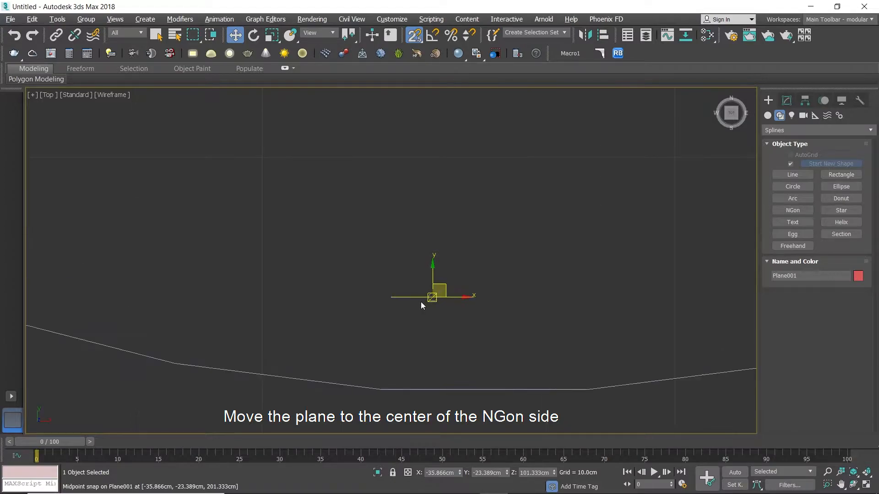
{"action": "left_click_drag", "start_coordinate": [430, 299], "coordinate": [486, 387]}
{"action": "scroll", "coordinate": [515, 319], "scroll_direction": "down", "scroll_amount": 3}
{"action": "middle_click_drag", "start_coordinate": [514, 317], "coordinate": [493, 318]}
- Snap the plane vertically in the front view so its lower edge lies at the NGon's level
{"action": "key", "text": "alt+w"}
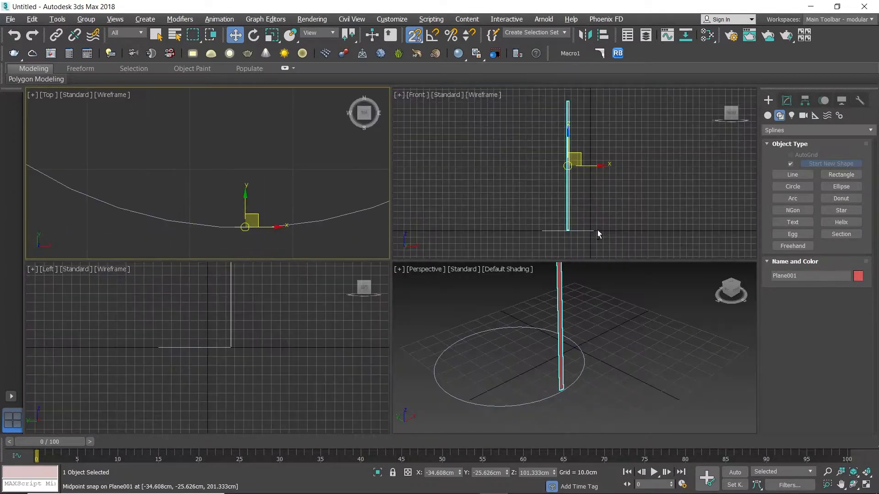
{"action": "right_click", "coordinate": [600, 235]}
{"action": "key", "text": "alt+w"}
{"action": "middle_click_drag", "start_coordinate": [400, 335], "coordinate": [435, 277]}
{"action": "scroll", "coordinate": [414, 316], "scroll_direction": "up", "scroll_amount": 8}
{"action": "scroll", "coordinate": [481, 224], "scroll_direction": "down", "scroll_amount": 4}
{"action": "left_click_drag", "start_coordinate": [434, 265], "coordinate": [665, 243]}
- Change the plane's object color to the first light grey custom color
{"action": "left_click", "coordinate": [858, 277]}
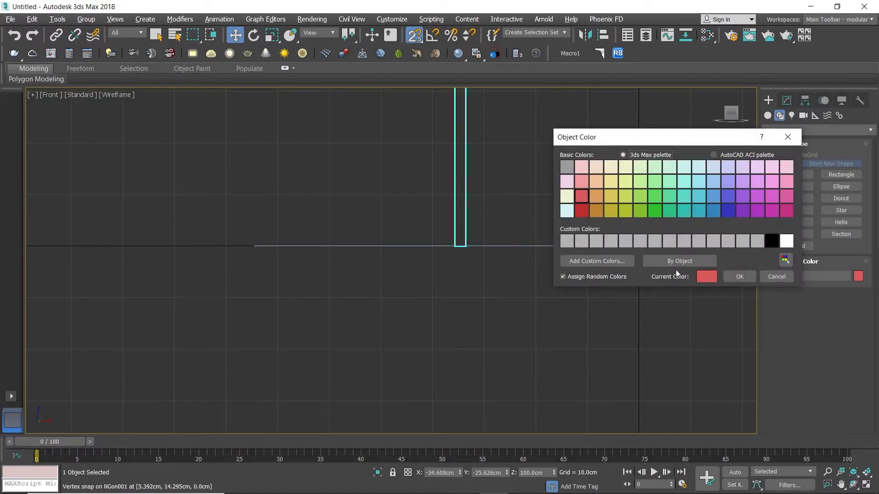
{"action": "left_click", "coordinate": [565, 241]}
{"action": "left_click", "coordinate": [739, 277]}
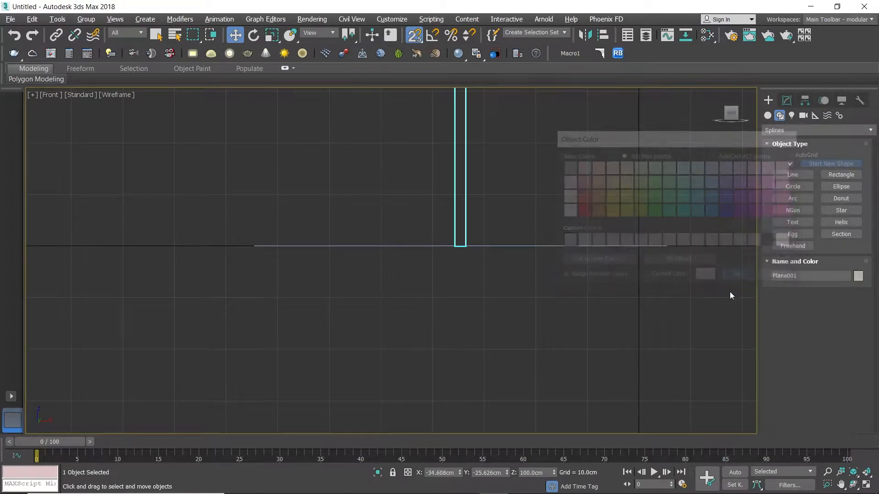
{"action": "left_click", "coordinate": [603, 318]}
- Select the plane in the perspective view and switch its hierarchy adjustment to Affect Pivot Only
{"action": "key", "text": "alt+w"}
{"action": "key", "text": "alt+w"}
{"action": "middle_click_drag", "start_coordinate": [459, 323], "coordinate": [499, 242], "text": "alt"}
{"action": "left_click", "coordinate": [544, 234]}
{"action": "scroll", "coordinate": [589, 227], "scroll_direction": "down", "scroll_amount": 4}
{"action": "mouse_move", "coordinate": [588, 228]}
{"action": "middle_mouse_down", "text": "alt"}
{"action": "mouse_move", "coordinate": [560, 275]}
{"action": "mouse_move", "coordinate": [603, 235]}
{"action": "middle_mouse_up", "text": "alt"}
{"action": "left_click", "coordinate": [801, 101]}
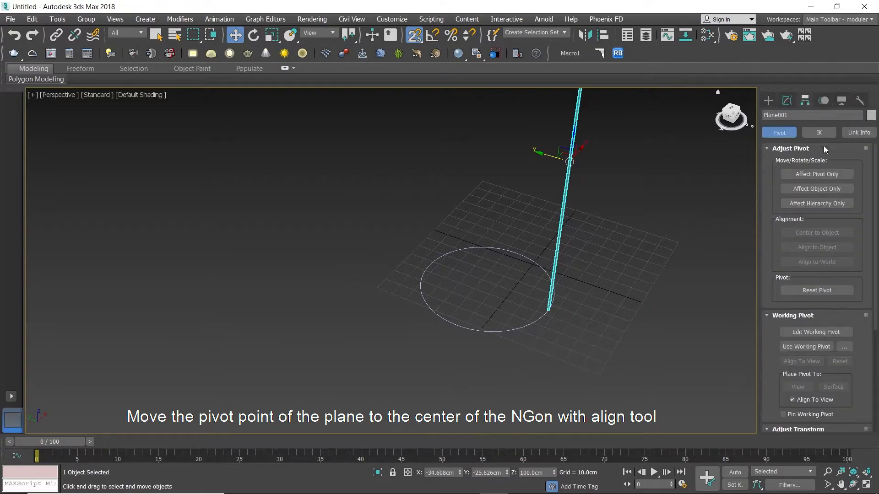
{"action": "left_click", "coordinate": [825, 174]}
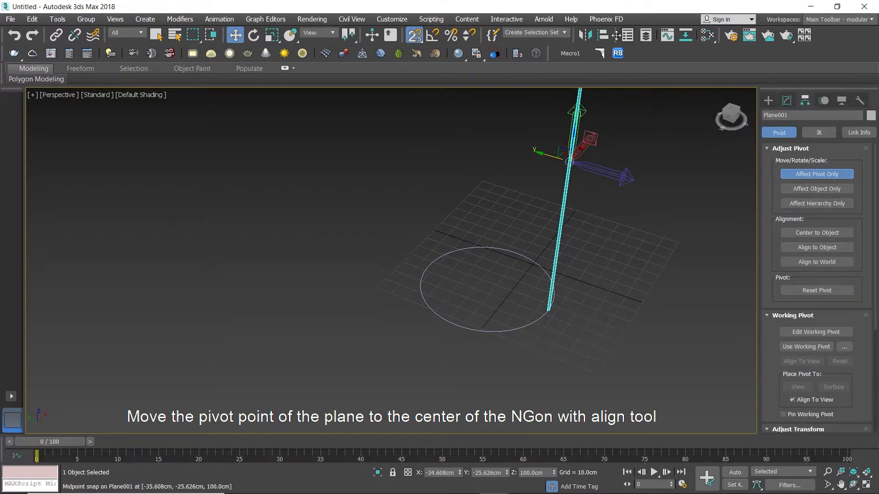
- Align the plane's pivot to the NGon's pivot point in X, Y and Z, and end the pivot-only adjustment
{"action": "left_click", "coordinate": [602, 35]}
{"action": "left_click", "coordinate": [508, 255]}
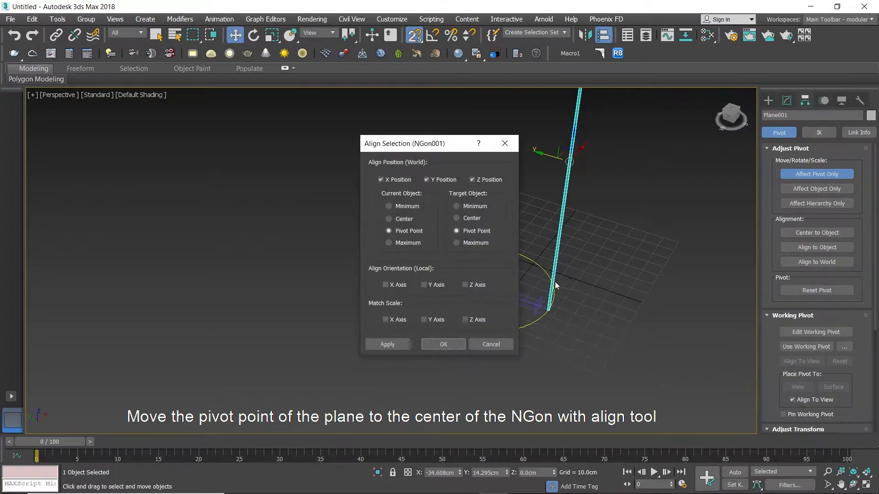
{"action": "left_click_drag", "start_coordinate": [411, 146], "coordinate": [247, 137]}
{"action": "left_click", "coordinate": [226, 340]}
{"action": "left_click", "coordinate": [291, 337]}
{"action": "key", "text": "alt+w"}
{"action": "middle_click", "coordinate": [254, 164]}
{"action": "key", "text": "alt+w"}
{"action": "scroll", "coordinate": [255, 169], "scroll_direction": "down", "scroll_amount": 6}
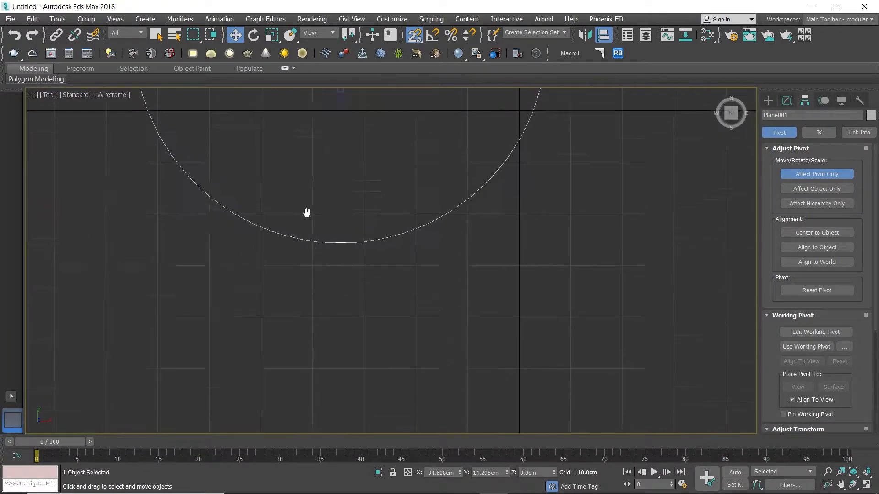
{"action": "left_click", "coordinate": [817, 174]}
- Delete the NGon spline in the perspective view
{"action": "key", "text": "alt+w"}
{"action": "key", "text": "alt+w"}
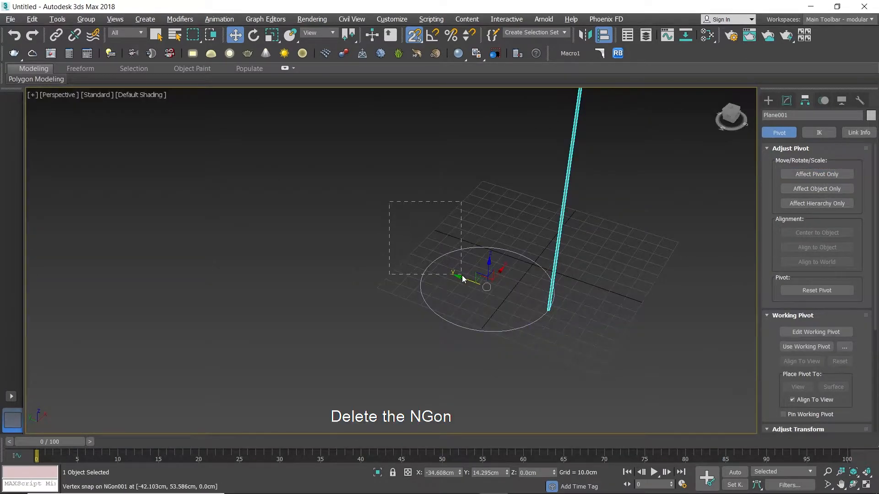
{"action": "left_click_drag", "start_coordinate": [462, 278], "coordinate": [462, 275]}
{"action": "key", "text": "Delete"}
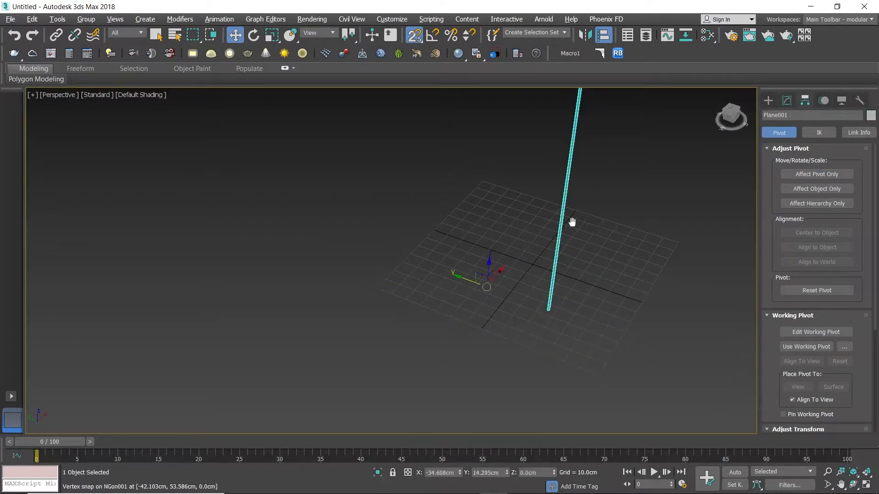
- Add a Shell modifier to the plane with an outer amount of 5 cm
{"action": "middle_click_drag", "start_coordinate": [578, 222], "coordinate": [493, 295]}
{"action": "left_click", "coordinate": [786, 100]}
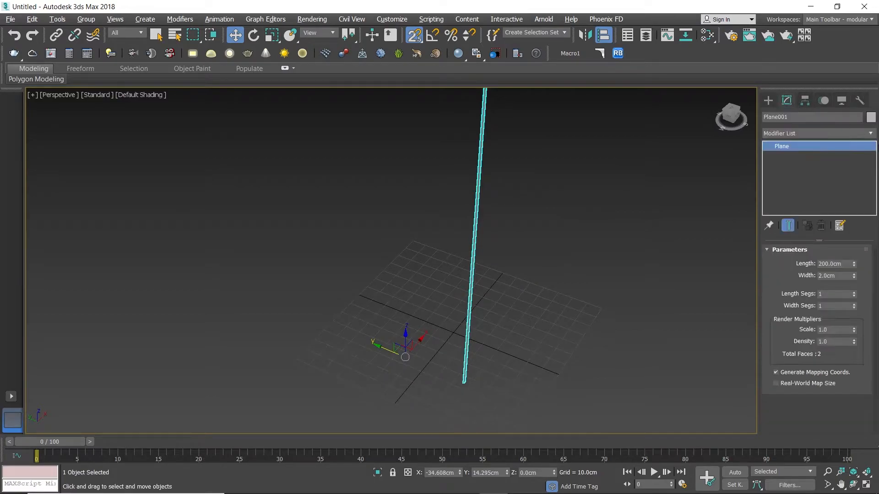
{"action": "left_click", "coordinate": [871, 134]}
{"action": "key", "text": "s"}
{"action": "key", "text": "s"}
{"action": "key", "text": "s"}
{"action": "key", "text": "s"}
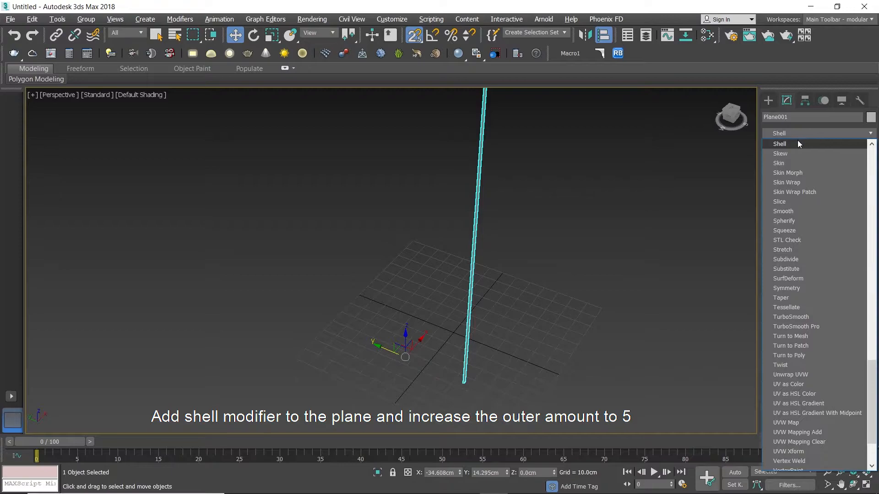
{"action": "left_click", "coordinate": [798, 141]}
{"action": "left_click", "coordinate": [844, 279]}
{"action": "type", "text": "5"}
{"action": "key", "text": "Return"}
{"action": "middle_click_drag", "start_coordinate": [571, 226], "coordinate": [525, 308]}
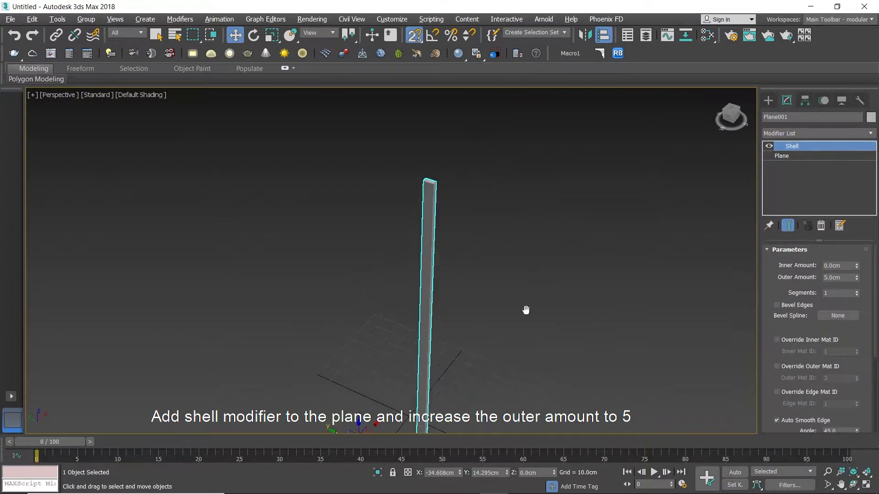
- Display edged faces in the perspective view and add an Edit Poly modifier to the shelled plane
{"action": "right_click", "coordinate": [521, 294]}
{"action": "key", "text": "F4"}
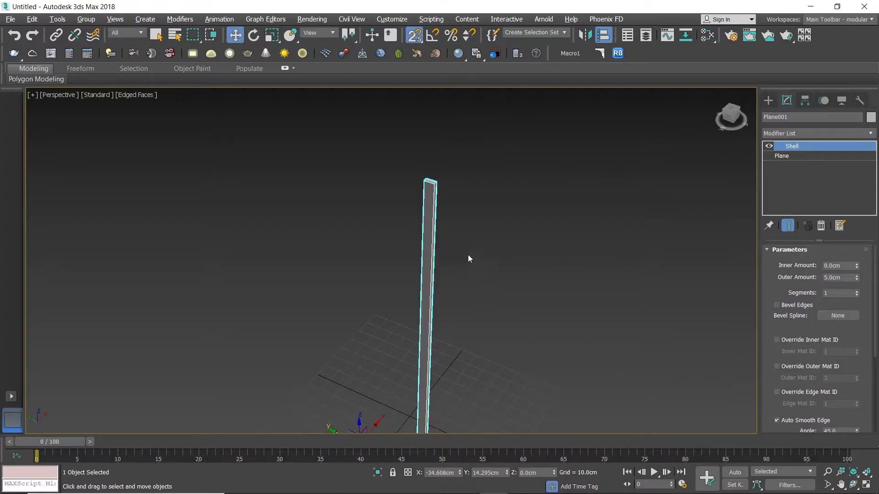
{"action": "scroll", "coordinate": [436, 196], "scroll_direction": "up", "scroll_amount": 2}
{"action": "left_click", "coordinate": [816, 133]}
{"action": "key", "text": "e"}
{"action": "left_click", "coordinate": [784, 173]}
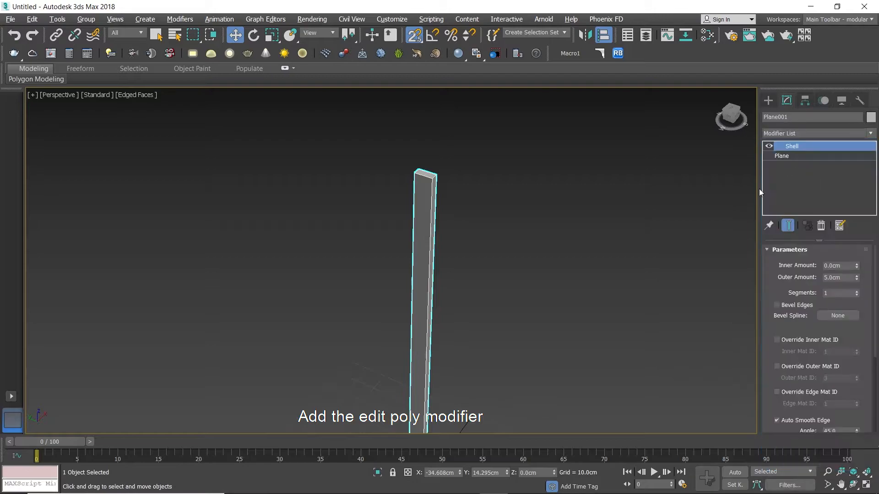
- Connect the slat's four vertical edges with 7 segments and a pinch of -75, working in the left view
{"action": "middle_click_drag", "start_coordinate": [533, 246], "coordinate": [550, 185], "text": "alt"}
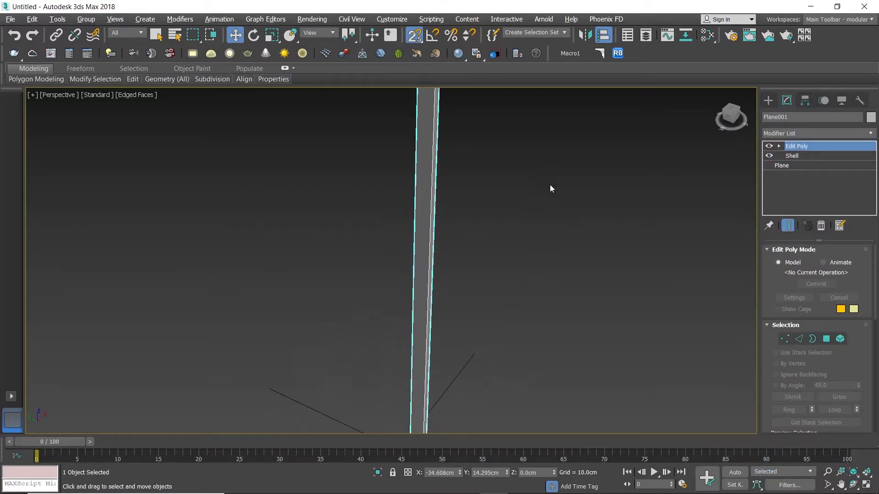
{"action": "left_click", "coordinate": [799, 339]}
{"action": "left_click", "coordinate": [306, 335]}
{"action": "key", "text": "alt+w"}
{"action": "middle_click_drag", "start_coordinate": [458, 229], "coordinate": [460, 324]}
{"action": "left_click_drag", "start_coordinate": [334, 155], "coordinate": [588, 200]}
{"action": "key", "text": "g"}
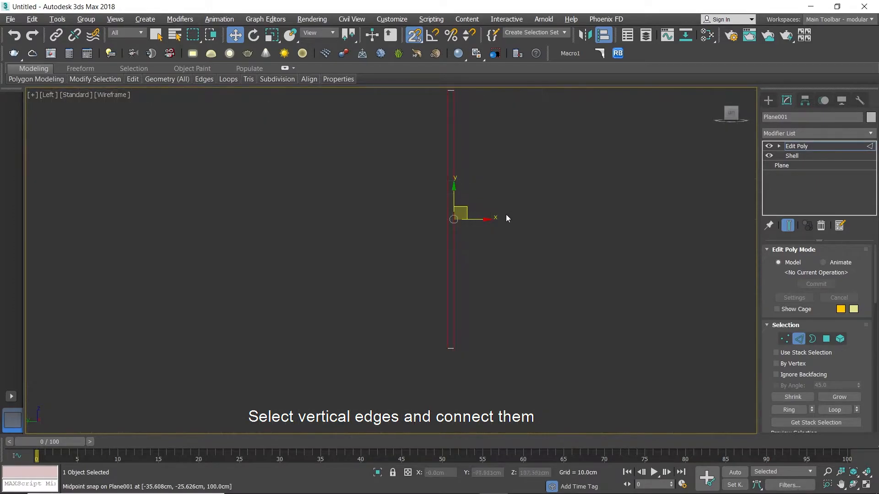
{"action": "scroll", "coordinate": [853, 397], "scroll_direction": "down", "scroll_amount": 6}
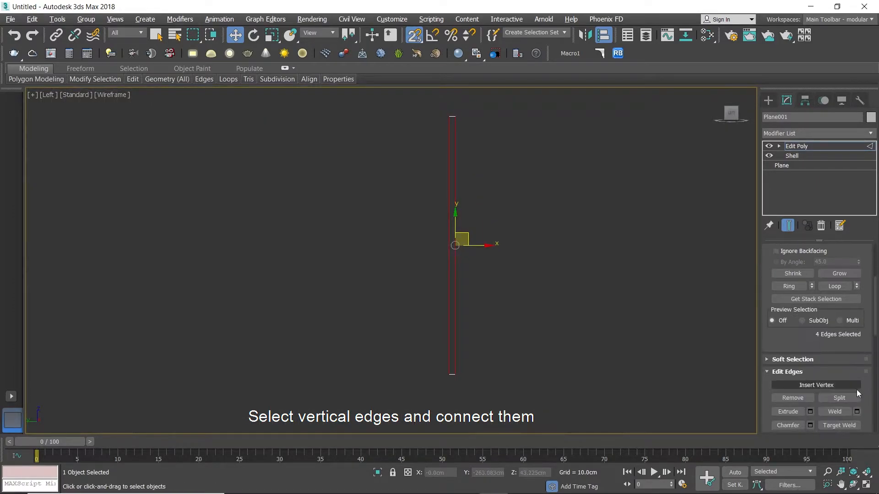
{"action": "left_click", "coordinate": [857, 398]}
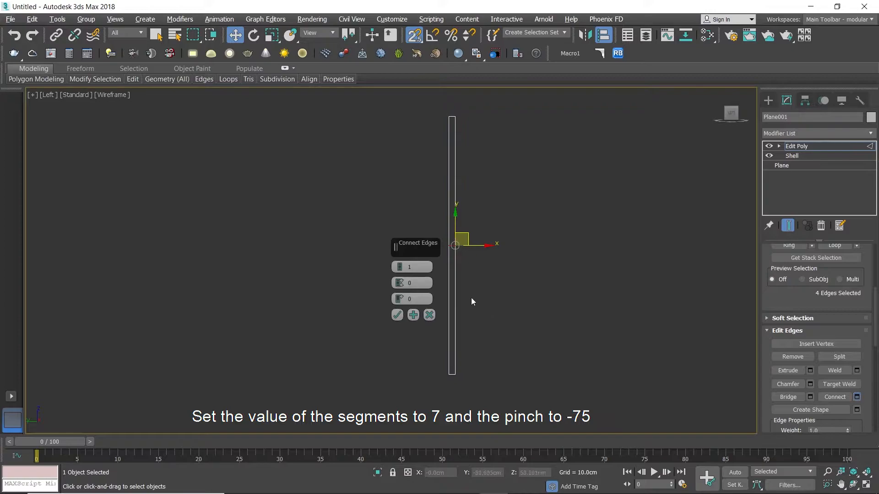
{"action": "left_click_drag", "start_coordinate": [398, 268], "coordinate": [400, 327]}
{"action": "left_click_drag", "start_coordinate": [394, 395], "coordinate": [399, 414]}
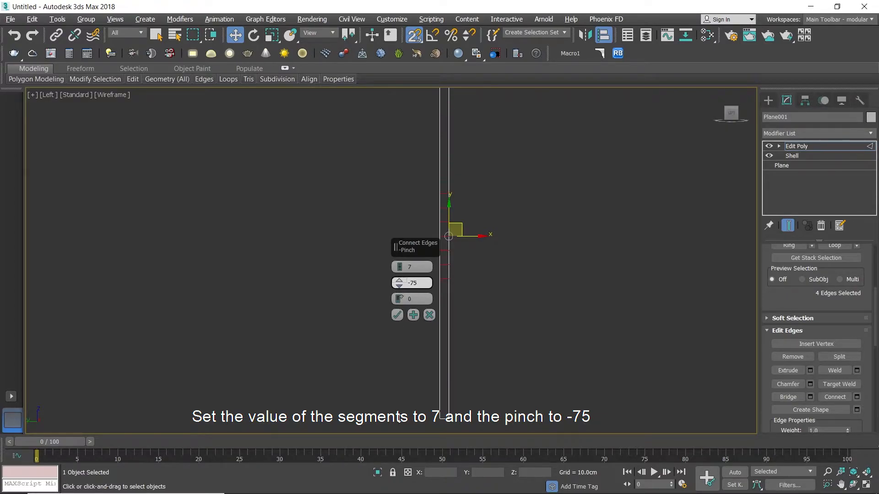
{"action": "left_click", "coordinate": [397, 315]}
{"action": "left_click", "coordinate": [490, 280]}
- Examine the slat's new connecting edges in the left and perspective views
{"action": "middle_click_drag", "start_coordinate": [522, 262], "coordinate": [512, 290]}
{"action": "scroll", "coordinate": [430, 255], "scroll_direction": "up", "scroll_amount": 3}
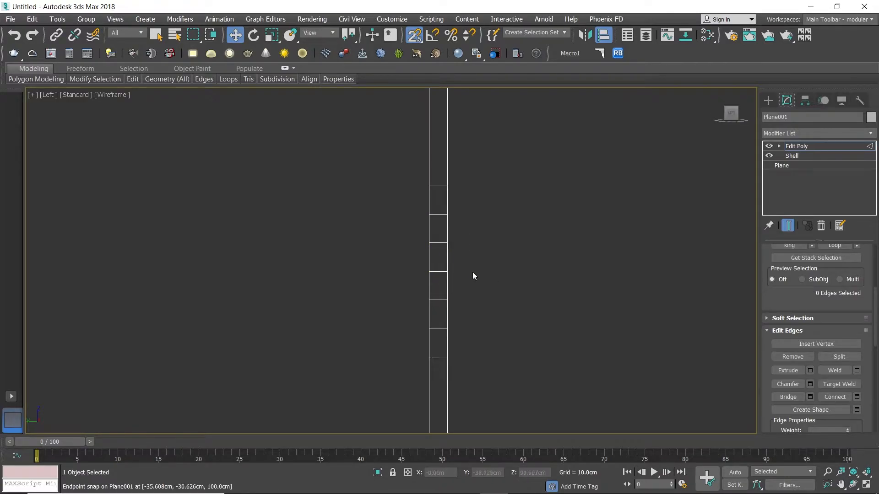
{"action": "key", "text": "alt+w"}
{"action": "left_click", "coordinate": [625, 335]}
{"action": "key", "text": "alt+w"}
{"action": "middle_click_drag", "start_coordinate": [613, 315], "coordinate": [583, 210], "text": "alt"}
{"action": "key", "text": "alt+w"}
{"action": "left_click", "coordinate": [292, 341]}
{"action": "key", "text": "alt+w"}
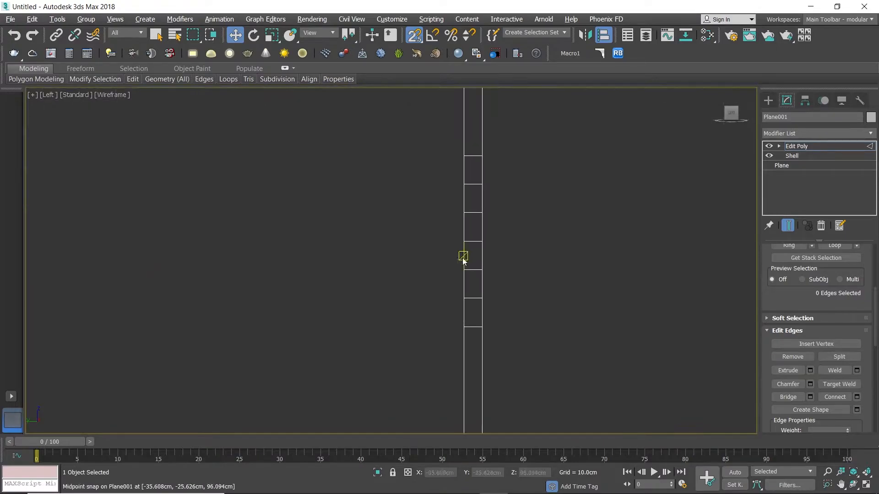
- Move the middle vertices on the slat's outer side outwards along X in the left view to start a bulge
{"action": "key", "text": "1"}
{"action": "scroll", "coordinate": [505, 272], "scroll_direction": "up", "scroll_amount": 3}
{"action": "left_click_drag", "start_coordinate": [433, 192], "coordinate": [488, 240]}
{"action": "scroll", "coordinate": [489, 247], "scroll_direction": "down", "scroll_amount": 3}
{"action": "middle_click_drag", "start_coordinate": [489, 248], "coordinate": [465, 269]}
{"action": "scroll", "coordinate": [466, 269], "scroll_direction": "up", "scroll_amount": 2}
{"action": "left_click_drag", "start_coordinate": [461, 260], "coordinate": [535, 267]}
- Move the two neighbouring vertex pairs above and below the bulge's peak outwards by decreasing amounts, the farther pair about 2.9 cm
{"action": "left_click_drag", "start_coordinate": [443, 312], "coordinate": [443, 312]}
{"action": "left_click_drag", "start_coordinate": [457, 238], "coordinate": [497, 269], "text": "ctrl"}
{"action": "left_click_drag", "start_coordinate": [436, 348], "coordinate": [437, 347]}
{"action": "left_click_drag", "start_coordinate": [428, 173], "coordinate": [435, 186], "text": "ctrl"}
{"action": "left_click_drag", "start_coordinate": [456, 261], "coordinate": [472, 261]}
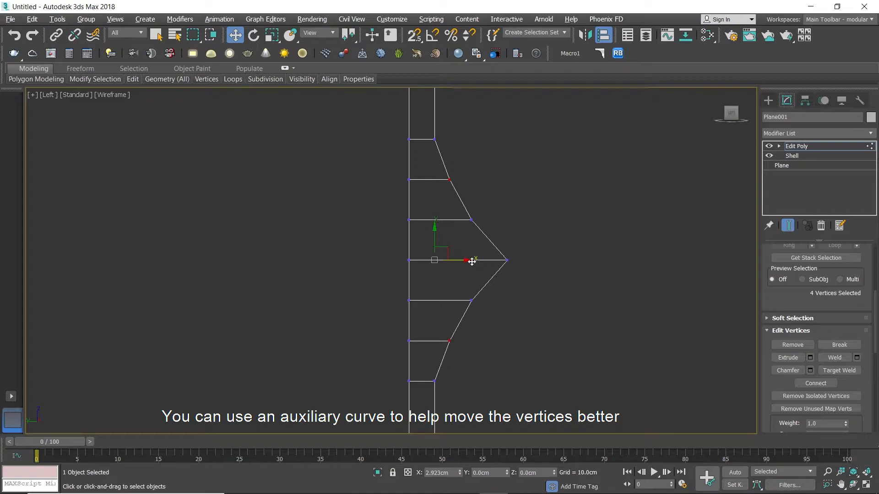
- Connect the vertical edges directly above and below the bulge's peak with 1 segment and 0 pinch
{"action": "middle_click_drag", "start_coordinate": [478, 317], "coordinate": [502, 308]}
{"action": "key", "text": "2"}
{"action": "left_click_drag", "start_coordinate": [412, 225], "coordinate": [544, 249]}
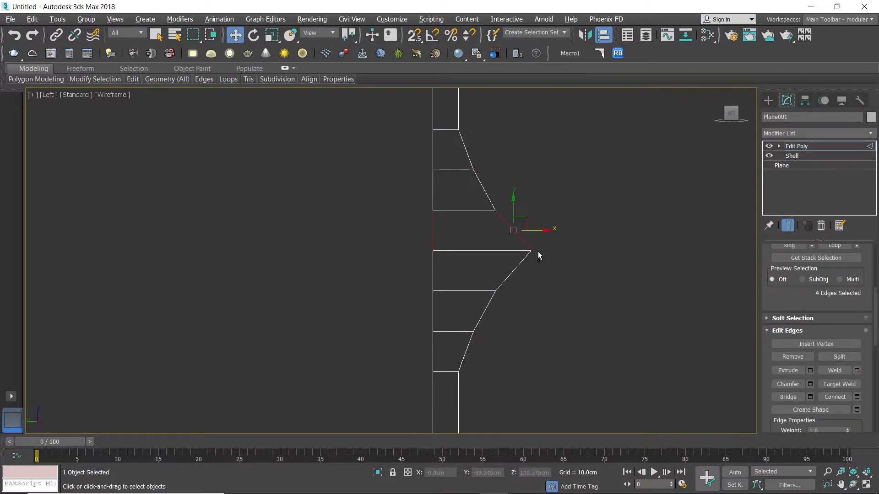
{"action": "left_click_drag", "start_coordinate": [449, 277], "coordinate": [579, 286], "text": "ctrl"}
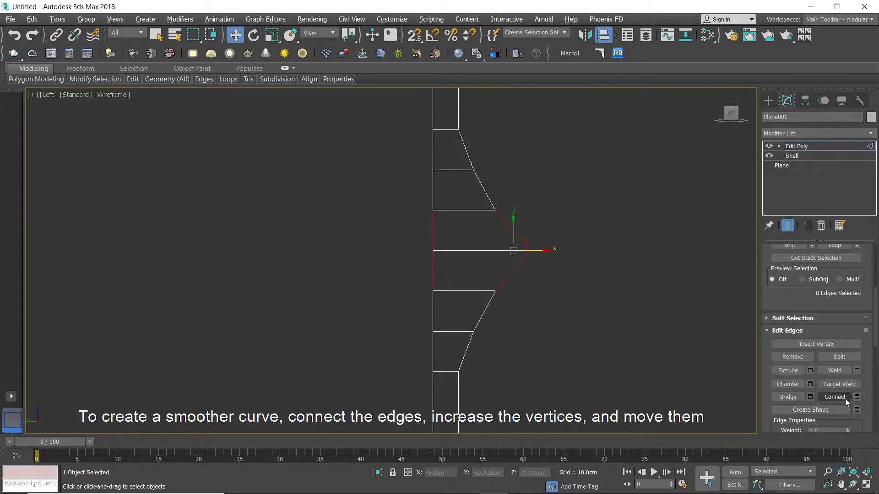
{"action": "left_click", "coordinate": [856, 396]}
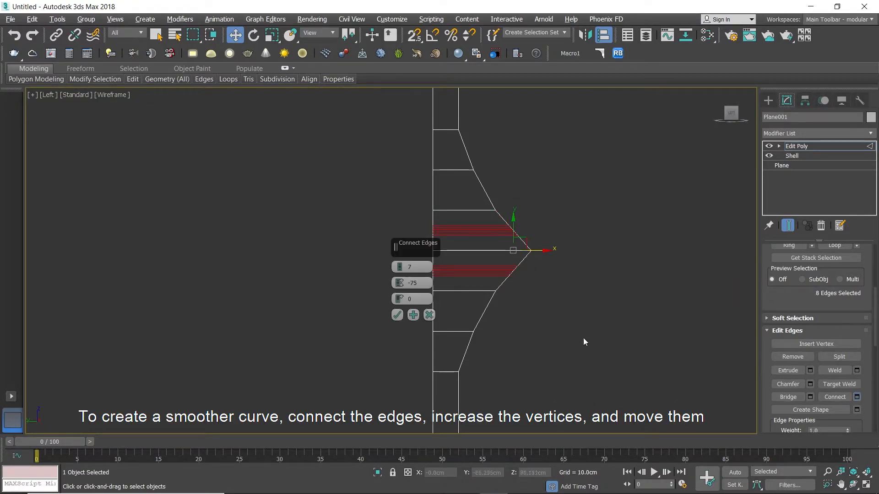
{"action": "right_click", "coordinate": [403, 267]}
{"action": "left_click", "coordinate": [397, 315]}
- Move the new outer vertices on either side of the bulge's peak slightly outwards along X
{"action": "key", "text": "1"}
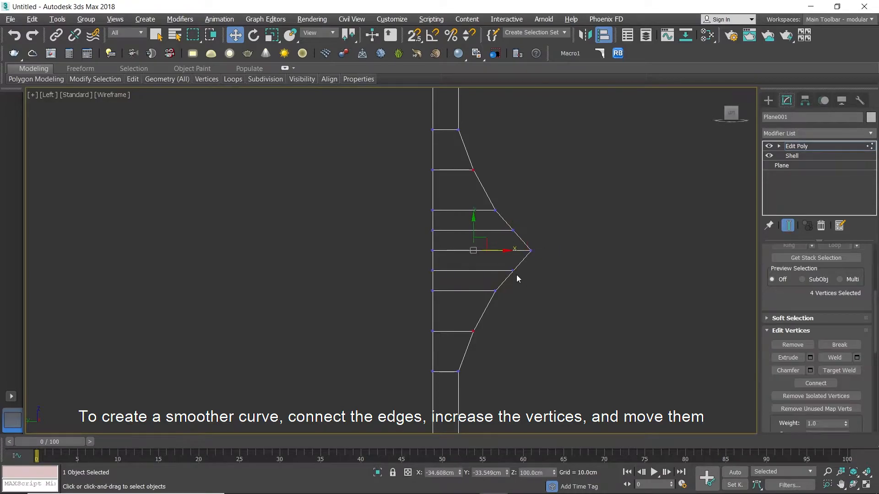
{"action": "left_click_drag", "start_coordinate": [508, 269], "coordinate": [519, 278]}
{"action": "left_click_drag", "start_coordinate": [509, 224], "coordinate": [539, 251], "text": "ctrl"}
- Connect the edges of the outermost sections at both ends of the bulge with 1 segment
{"action": "key", "text": "2"}
{"action": "left_click_drag", "start_coordinate": [406, 345], "coordinate": [498, 349]}
{"action": "left_click_drag", "start_coordinate": [392, 147], "coordinate": [501, 150], "text": "ctrl"}
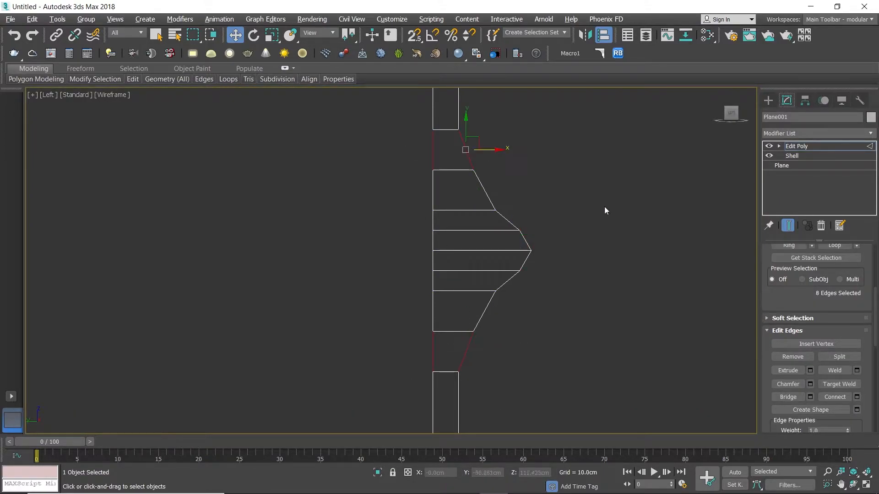
{"action": "left_click", "coordinate": [856, 397]}
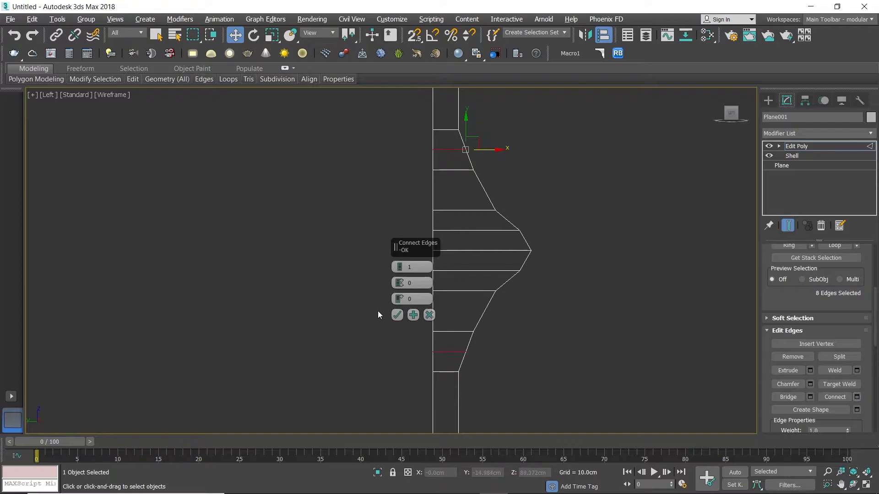
{"action": "left_click", "coordinate": [397, 315]}
- Move the new outer vertices near both ends of the bulge slightly inwards along X
{"action": "key", "text": "1"}
{"action": "left_click_drag", "start_coordinate": [460, 355], "coordinate": [484, 346]}
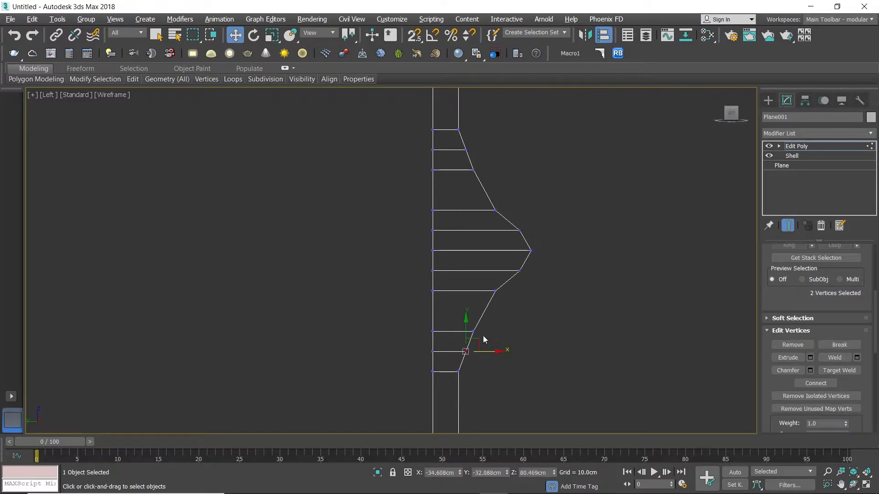
{"action": "left_click_drag", "start_coordinate": [456, 151], "coordinate": [482, 155], "text": "ctrl"}
{"action": "left_click_drag", "start_coordinate": [483, 251], "coordinate": [477, 251]}
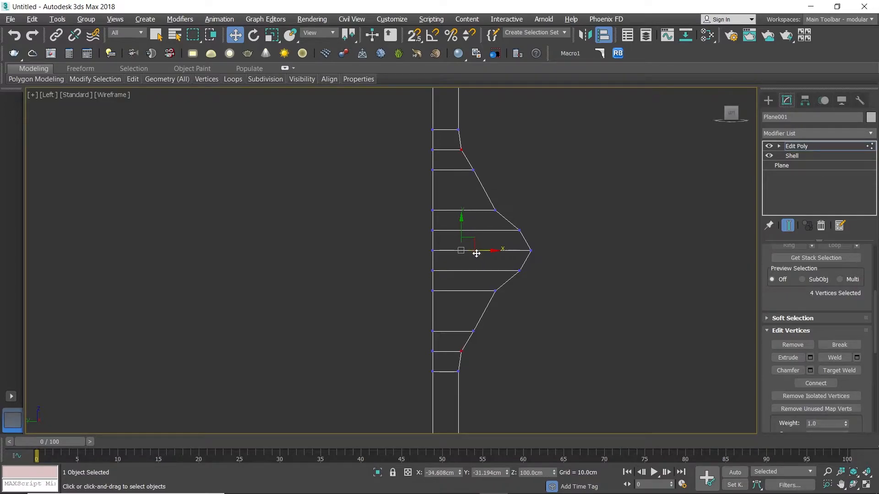
- Select the two horizontal edges just inside the bulge's end sections and set the Scale tool to use the selection center
{"action": "key", "text": "2"}
{"action": "left_click", "coordinate": [454, 332]}
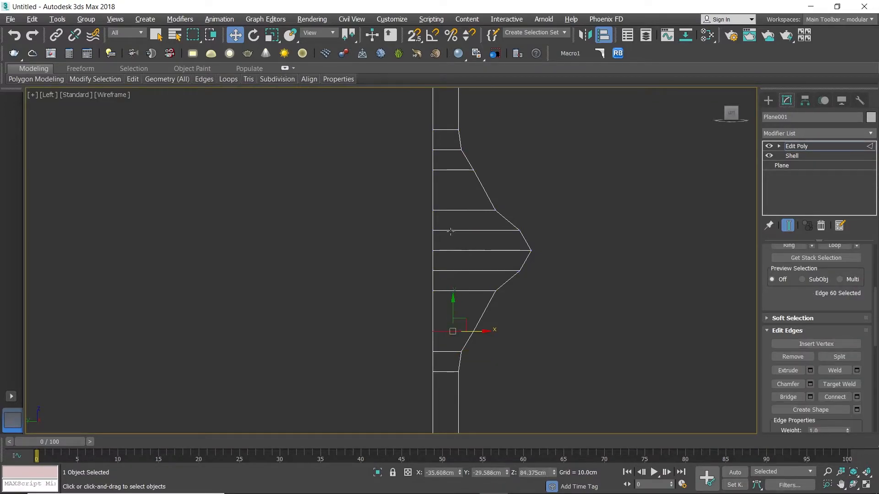
{"action": "left_click", "coordinate": [456, 169], "text": "ctrl"}
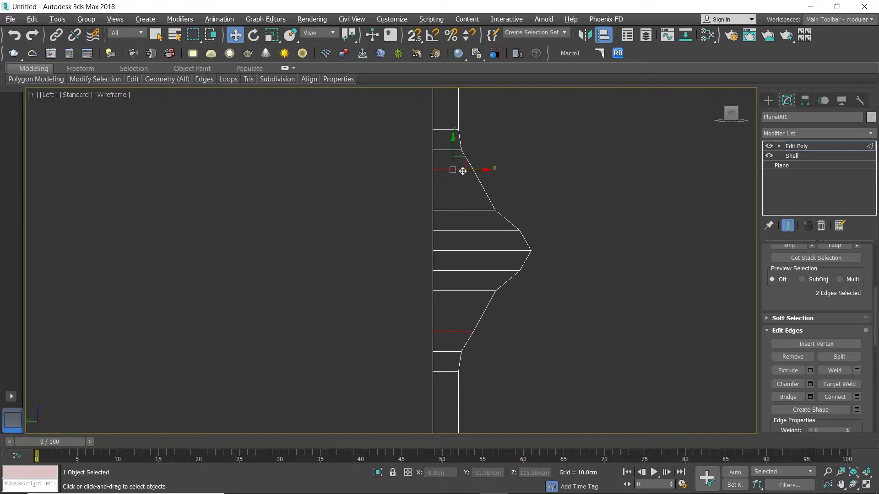
{"action": "left_click_drag", "start_coordinate": [349, 36], "coordinate": [352, 67]}
{"action": "key", "text": "e"}
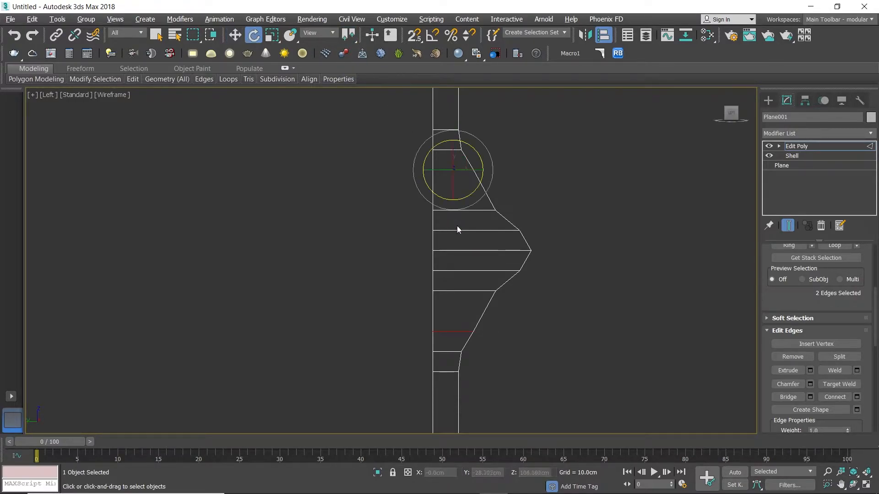
{"action": "key", "text": "r"}
{"action": "left_click_drag", "start_coordinate": [349, 36], "coordinate": [349, 68]}
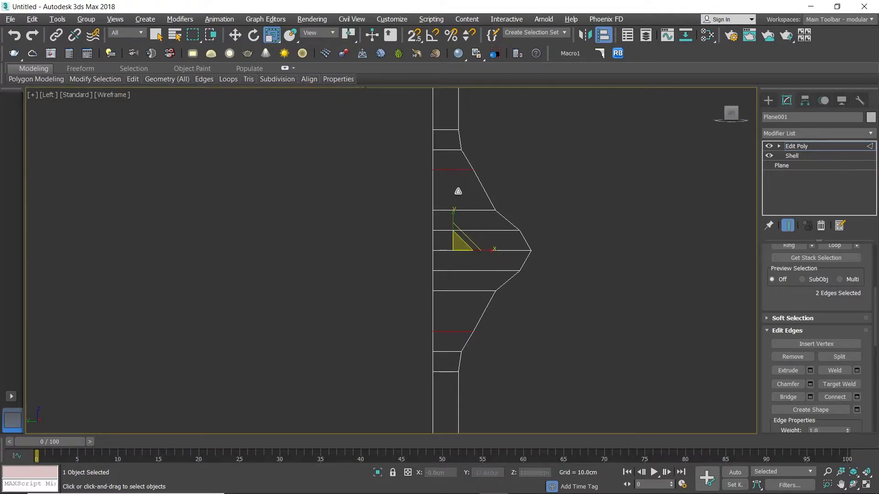
- Select those edges on both the front and back of the slat and scale them vertically towards the peak to about 85 percent
{"action": "left_click_drag", "start_coordinate": [452, 217], "coordinate": [451, 227]}
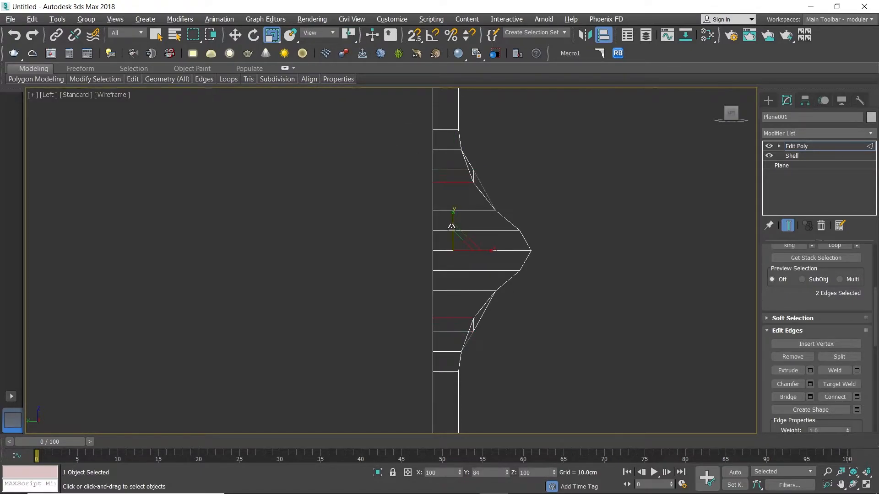
{"action": "key", "text": "ctrl+z"}
{"action": "left_click_drag", "start_coordinate": [447, 163], "coordinate": [459, 180]}
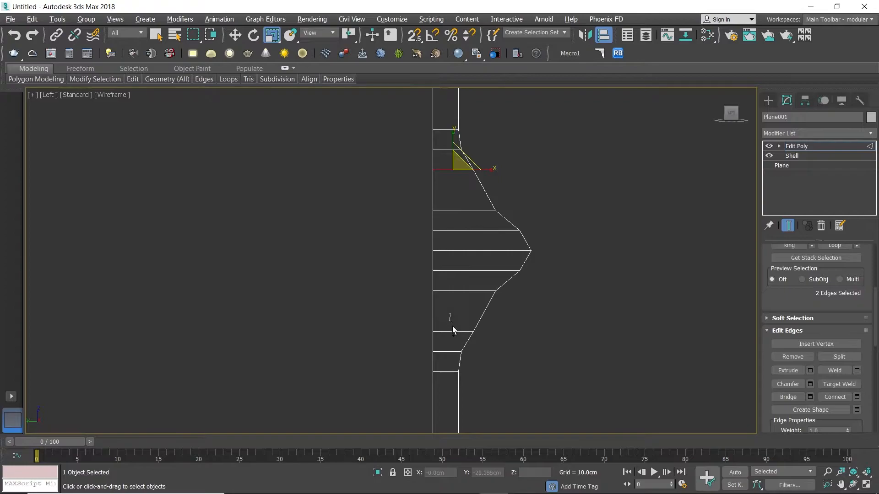
{"action": "left_click_drag", "start_coordinate": [458, 336], "coordinate": [458, 337], "text": "ctrl"}
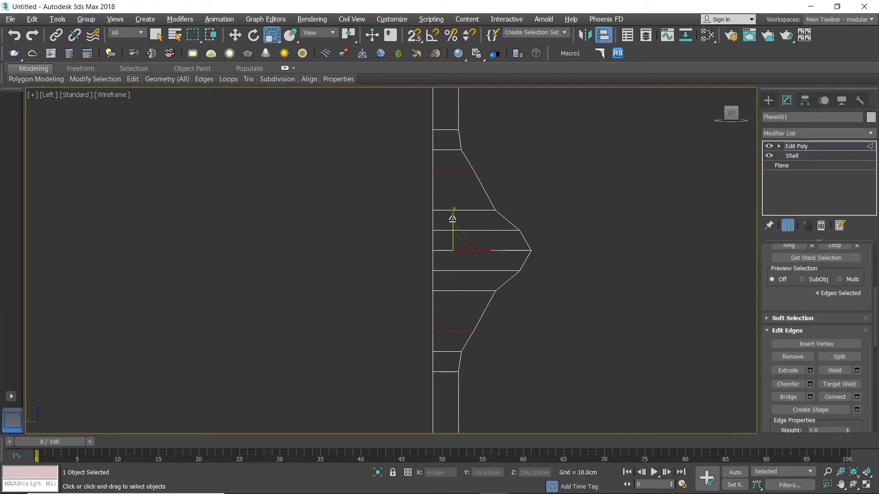
{"action": "left_click_drag", "start_coordinate": [452, 219], "coordinate": [453, 223]}
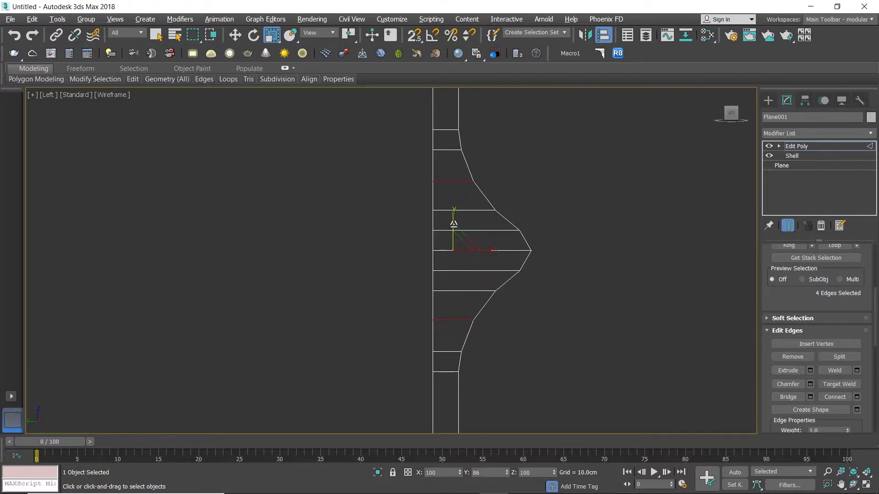
{"action": "left_click_drag", "start_coordinate": [453, 225], "coordinate": [453, 225]}
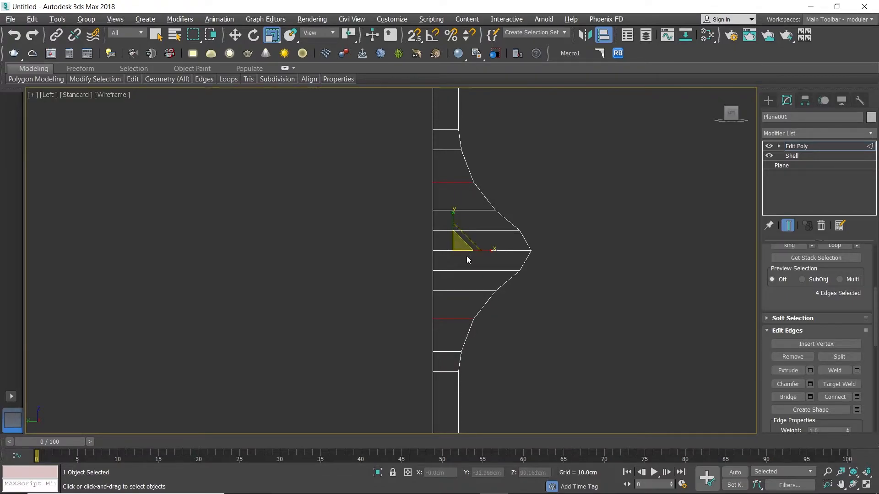
- Scale the edge pairs nearer the peak vertically apart a little, then spread the neighbouring outer pairs slightly to smooth the curve
{"action": "left_click", "coordinate": [456, 291]}
{"action": "left_click", "coordinate": [450, 210], "text": "ctrl"}
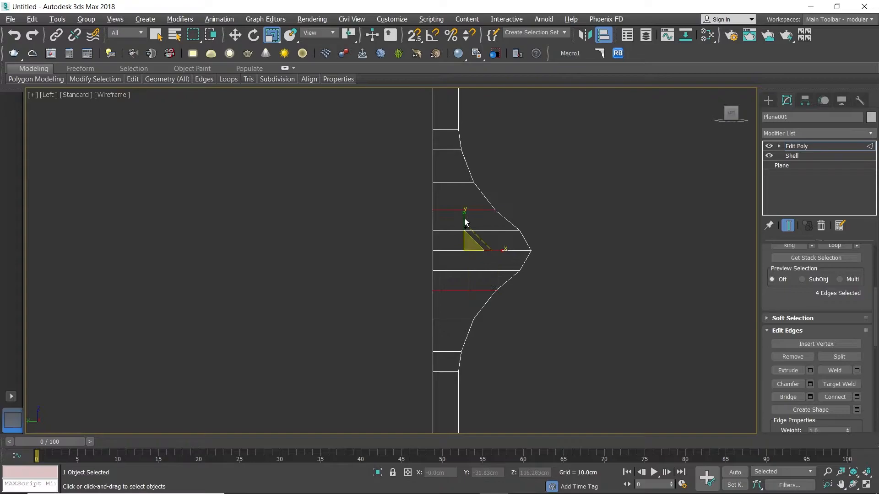
{"action": "left_click_drag", "start_coordinate": [463, 221], "coordinate": [459, 190]}
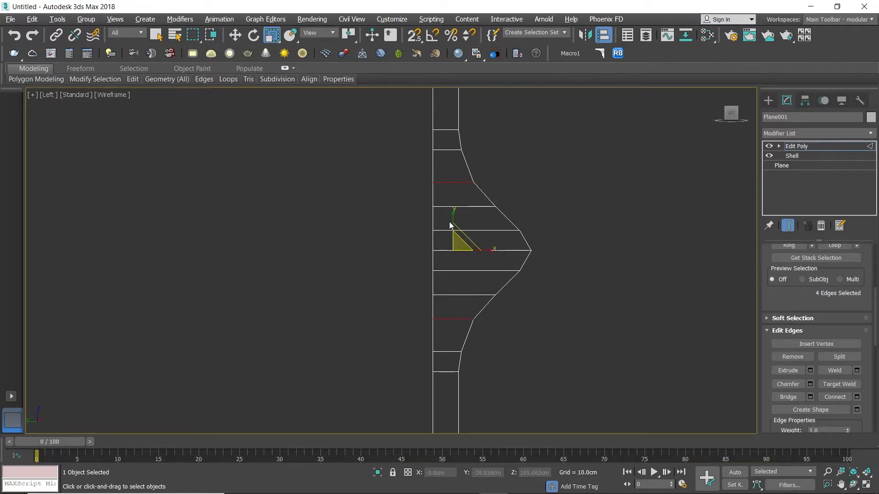
{"action": "left_click_drag", "start_coordinate": [451, 220], "coordinate": [451, 217]}
- Move the bulge's peak vertices slightly inwards along X to round the tip
{"action": "key", "text": "1"}
{"action": "key", "text": "w"}
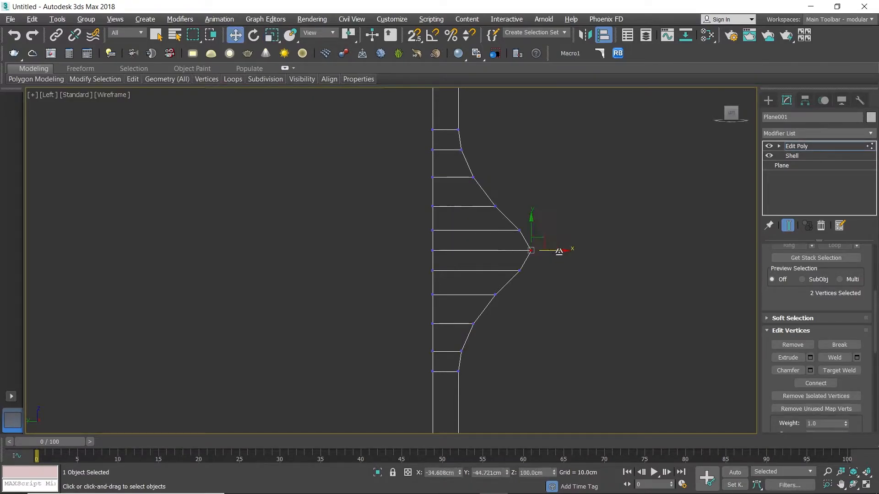
{"action": "left_click_drag", "start_coordinate": [559, 250], "coordinate": [549, 253]}
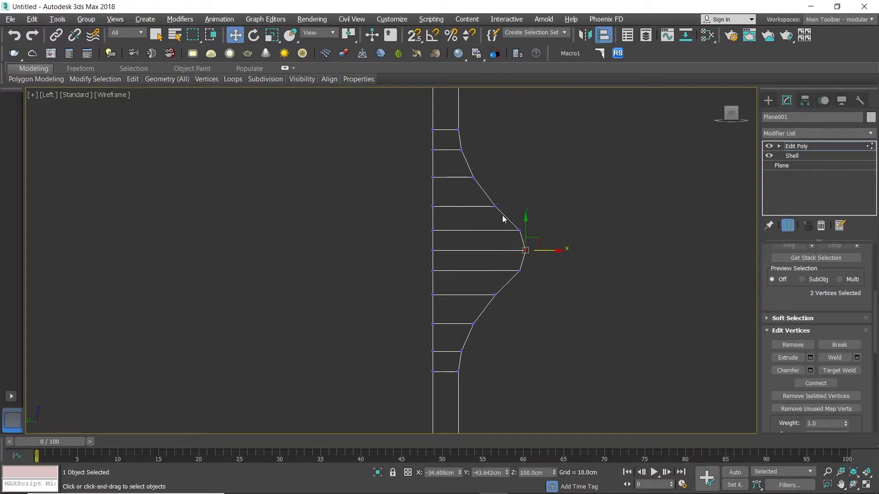
{"action": "left_click", "coordinate": [520, 230]}
{"action": "left_click", "coordinate": [519, 271], "text": "ctrl"}
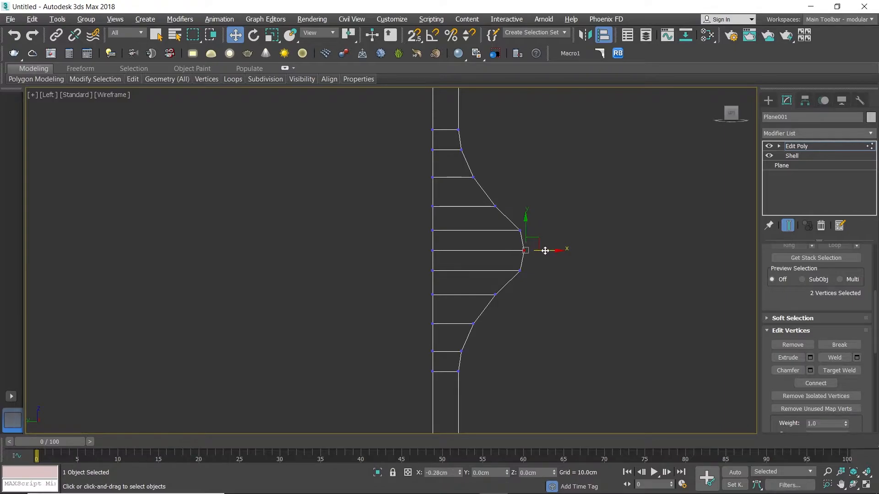
{"action": "left_click", "coordinate": [547, 275]}
- Examine the rounded bulge in the left and perspective views
{"action": "middle_click_drag", "start_coordinate": [553, 274], "coordinate": [493, 301]}
{"action": "scroll", "coordinate": [516, 290], "scroll_direction": "down", "scroll_amount": 2}
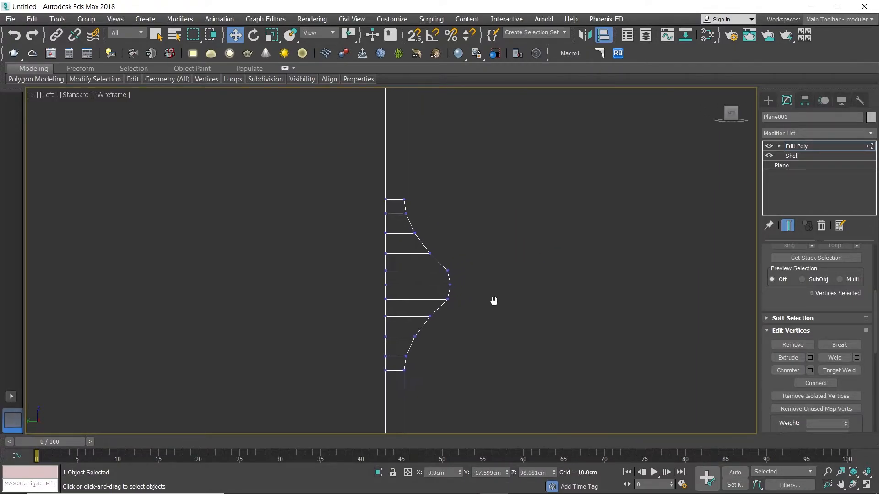
{"action": "key", "text": "1"}
{"action": "key", "text": "alt+w"}
{"action": "key", "text": "alt+w"}
{"action": "middle_click_drag", "start_coordinate": [488, 268], "coordinate": [521, 245], "text": "alt"}
{"action": "key", "text": "alt+w"}
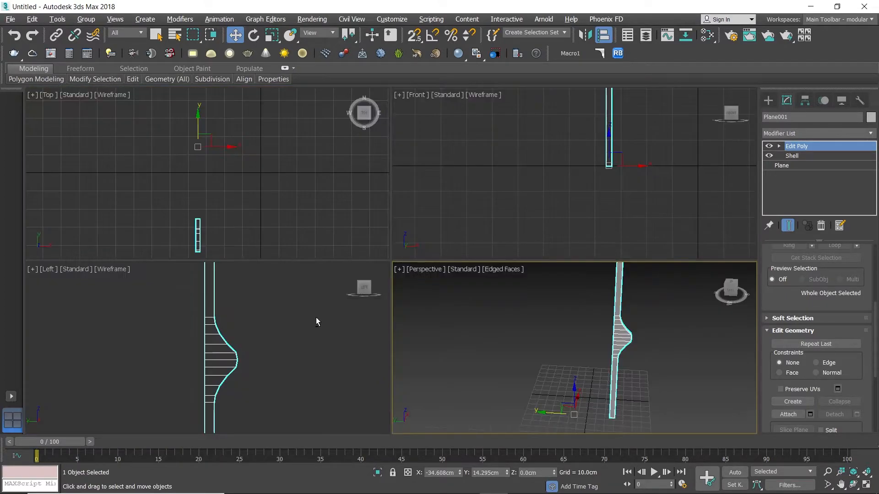
{"action": "key", "text": "alt+w"}
- Move all vertices of the bulge down the slat by about 52 cm in the left view
{"action": "middle_click_drag", "start_coordinate": [355, 274], "coordinate": [413, 177]}
{"action": "key", "text": "1"}
{"action": "left_click_drag", "start_coordinate": [373, 114], "coordinate": [487, 304]}
{"action": "middle_click_drag", "start_coordinate": [477, 293], "coordinate": [446, 266]}
{"action": "scroll", "coordinate": [451, 265], "scroll_direction": "down", "scroll_amount": 2}
{"action": "scroll", "coordinate": [456, 264], "scroll_direction": "up", "scroll_amount": 2}
{"action": "left_click_drag", "start_coordinate": [432, 177], "coordinate": [443, 273]}
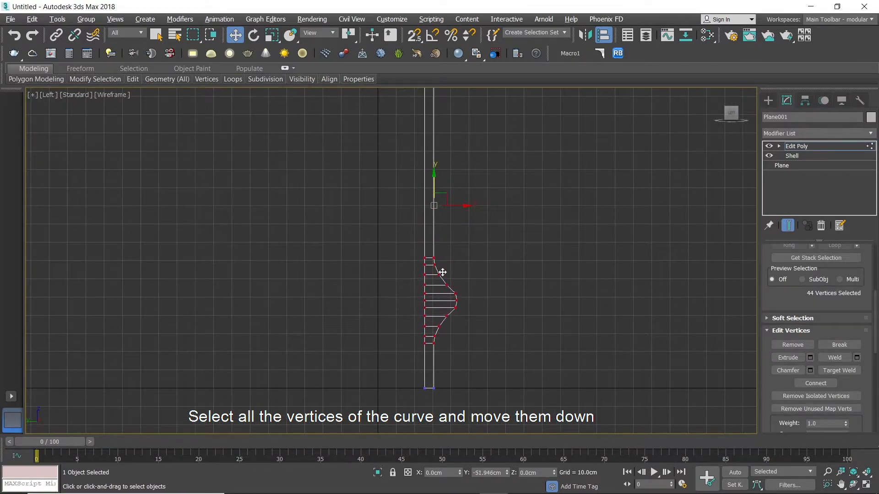
{"action": "left_click", "coordinate": [529, 279]}
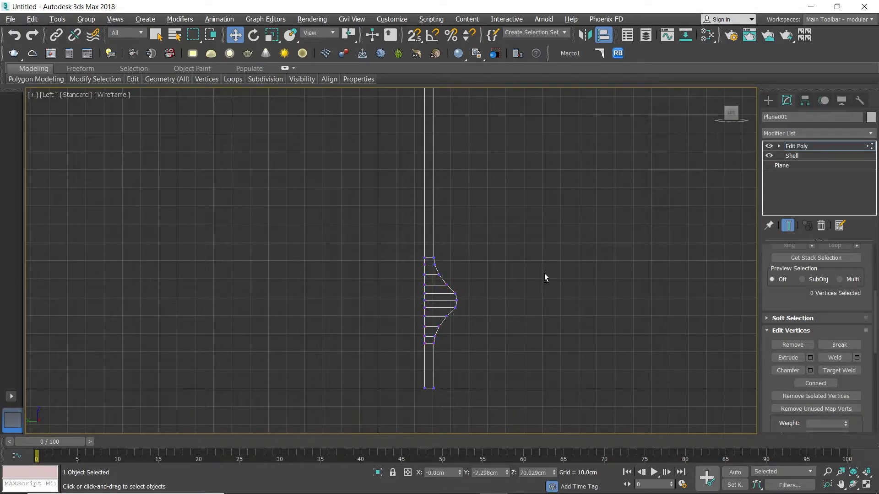
- Leave vertex editing and convert the slat to Editable Poly in the perspective view
{"action": "key", "text": "alt+w"}
{"action": "left_click", "coordinate": [587, 352]}
{"action": "key", "text": "alt+w"}
{"action": "scroll", "coordinate": [529, 285], "scroll_direction": "down", "scroll_amount": 2}
{"action": "middle_click_drag", "start_coordinate": [529, 285], "coordinate": [506, 284], "text": "alt"}
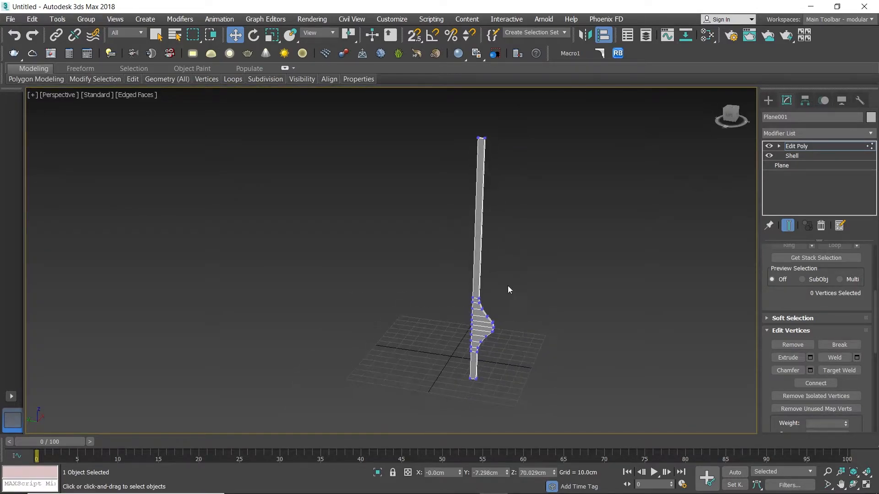
{"action": "key", "text": "1"}
{"action": "right_click", "coordinate": [516, 292]}
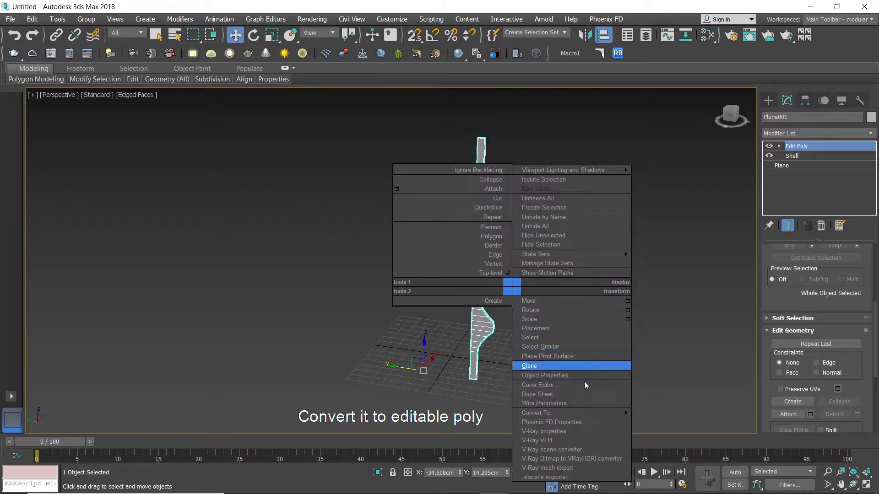
{"action": "mouse_move", "coordinate": [572, 412]}
{"action": "left_click", "coordinate": [674, 421]}
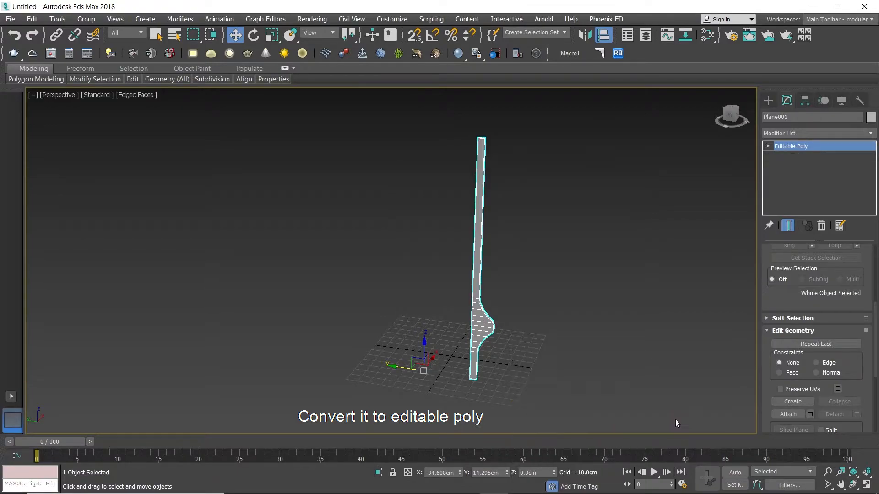
- Turn on Auto Key and set the current frame to 50, working in the left view
{"action": "scroll", "coordinate": [509, 331], "scroll_direction": "up", "scroll_amount": 3}
{"action": "middle_click_drag", "start_coordinate": [510, 332], "coordinate": [471, 349]}
{"action": "scroll", "coordinate": [467, 329], "scroll_direction": "up", "scroll_amount": 3}
{"action": "scroll", "coordinate": [466, 328], "scroll_direction": "down", "scroll_amount": 3}
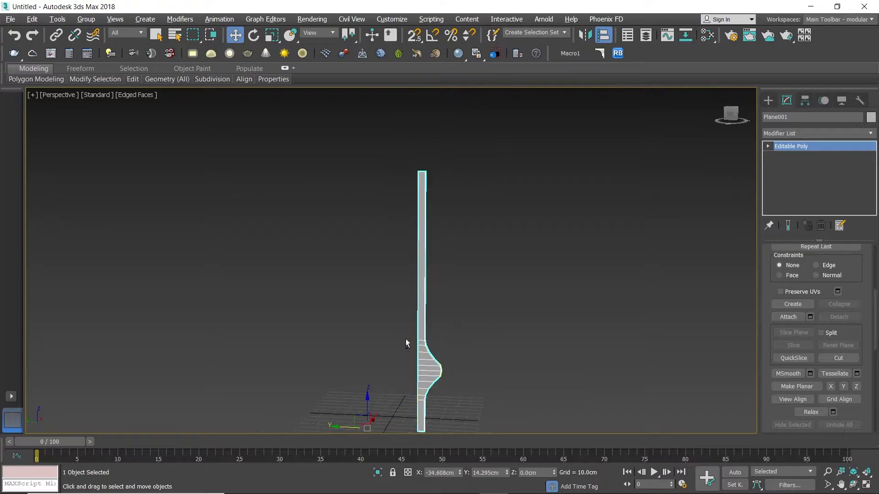
{"action": "key", "text": "alt+w"}
{"action": "middle_click", "coordinate": [284, 330]}
{"action": "key", "text": "alt+w"}
{"action": "middle_click_drag", "start_coordinate": [444, 268], "coordinate": [441, 295]}
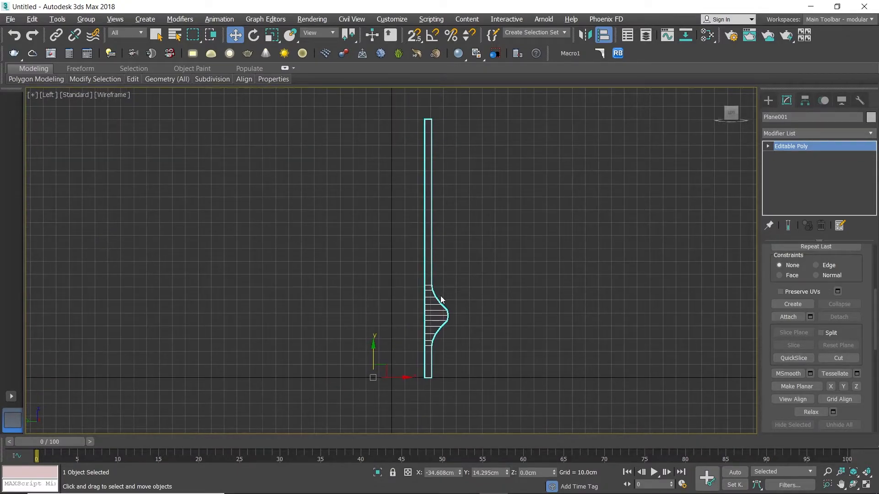
{"action": "left_click", "coordinate": [733, 472]}
{"action": "left_click_drag", "start_coordinate": [49, 442], "coordinate": [440, 441]}
- Enable snapping and align the bulge's outer vertices, from its upper end to just below the peak, with the slat's straight side
{"action": "key", "text": "1"}
{"action": "scroll", "coordinate": [430, 313], "scroll_direction": "up", "scroll_amount": 5}
{"action": "left_click_drag", "start_coordinate": [440, 254], "coordinate": [429, 296]}
{"action": "key", "text": "s"}
{"action": "left_click", "coordinate": [467, 300]}
{"action": "left_click", "coordinate": [470, 315]}
{"action": "middle_click_drag", "start_coordinate": [439, 296], "coordinate": [441, 268]}
{"action": "left_click", "coordinate": [467, 301]}
{"action": "left_click_drag", "start_coordinate": [478, 299], "coordinate": [428, 297]}
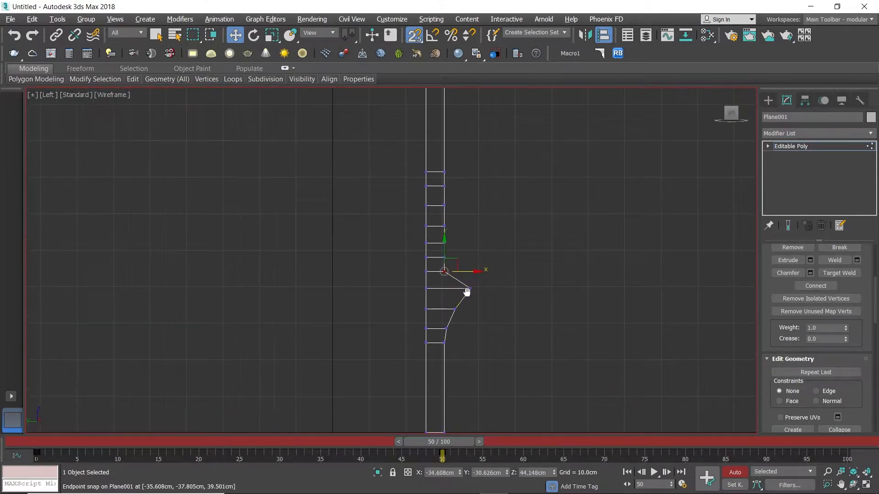
- Snap the remaining lower bulge vertices into line with the slat's straight outer side and turn off Auto Key
{"action": "scroll", "coordinate": [501, 284], "scroll_direction": "up", "scroll_amount": 2}
{"action": "left_click_drag", "start_coordinate": [500, 285], "coordinate": [418, 251]}
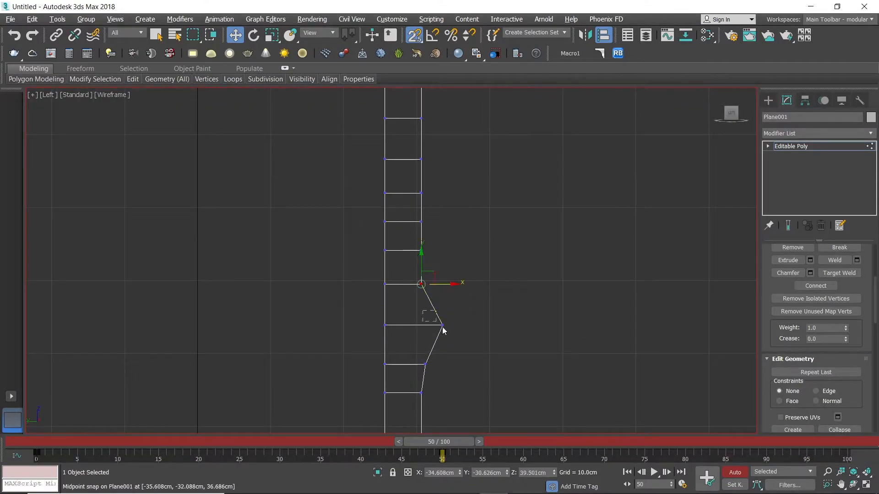
{"action": "left_click_drag", "start_coordinate": [468, 327], "coordinate": [443, 364]}
{"action": "scroll", "coordinate": [445, 357], "scroll_direction": "down", "scroll_amount": 3}
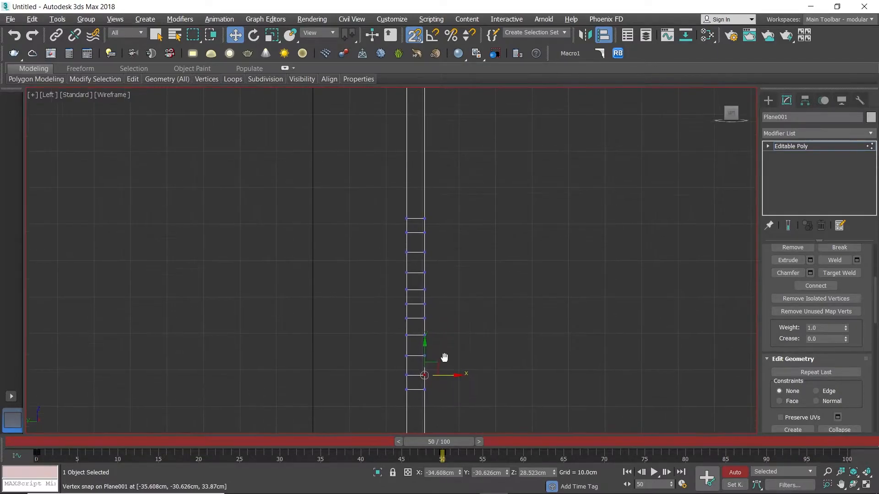
{"action": "left_click", "coordinate": [497, 358]}
{"action": "left_click", "coordinate": [734, 472]}
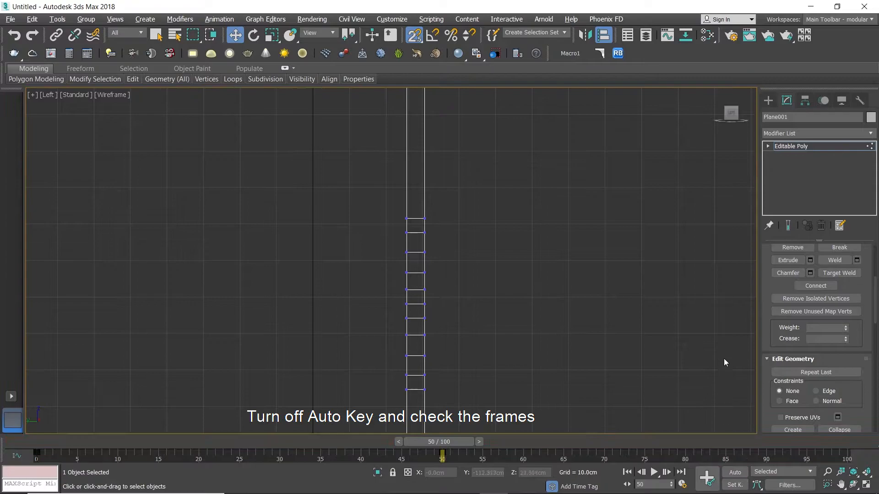
- Leave vertex editing and scrub the timeline between the start and frame 50 to check the bulge flattening
{"action": "key", "text": "1"}
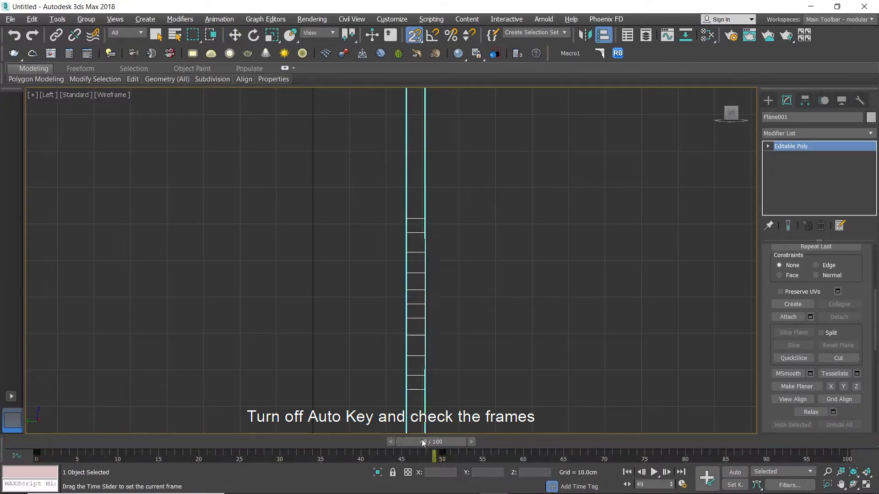
{"action": "left_click_drag", "start_coordinate": [426, 441], "coordinate": [174, 442]}
{"action": "left_click_drag", "start_coordinate": [153, 412], "coordinate": [402, 442]}
{"action": "key", "text": "w"}
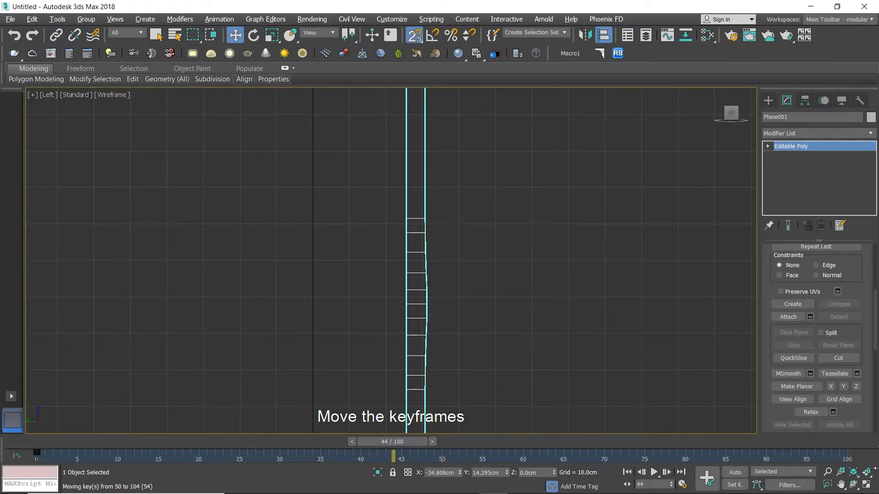
- Move the flat-shape key to frame 100 and the bulge key to frame 50, and copy the frame 100 key to frame 0
{"action": "left_click_drag", "start_coordinate": [845, 460], "coordinate": [846, 459]}
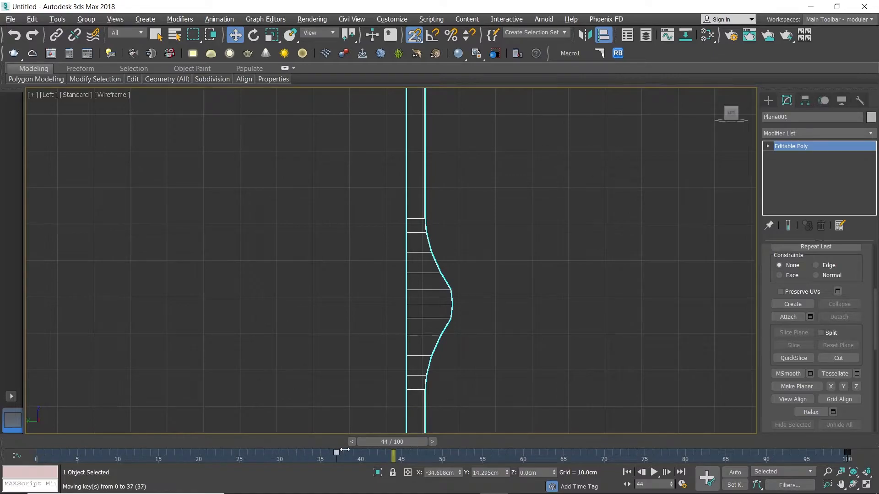
{"action": "left_click_drag", "start_coordinate": [444, 452], "coordinate": [617, 440]}
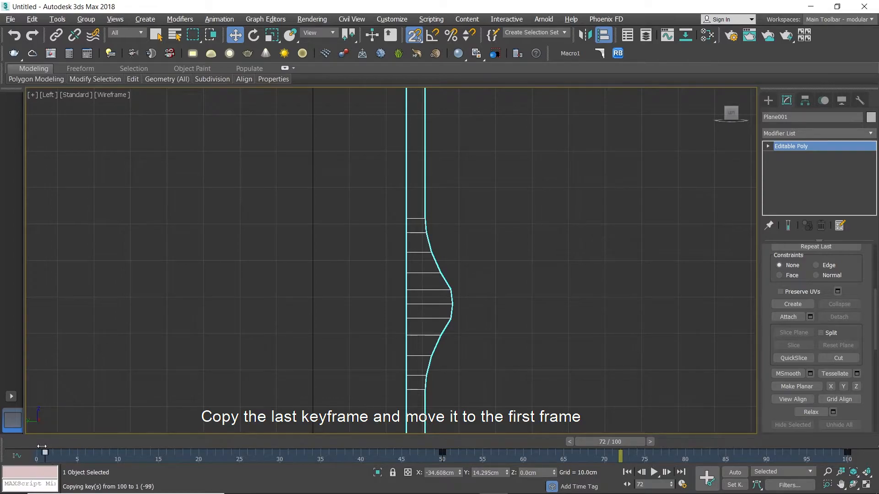
{"action": "left_click_drag", "start_coordinate": [42, 446], "coordinate": [38, 451], "text": "shift"}
- Deselect the slat and play the animation from frame 0 in the left view
{"action": "left_click", "coordinate": [273, 345]}
{"action": "left_click_drag", "start_coordinate": [600, 438], "coordinate": [38, 417]}
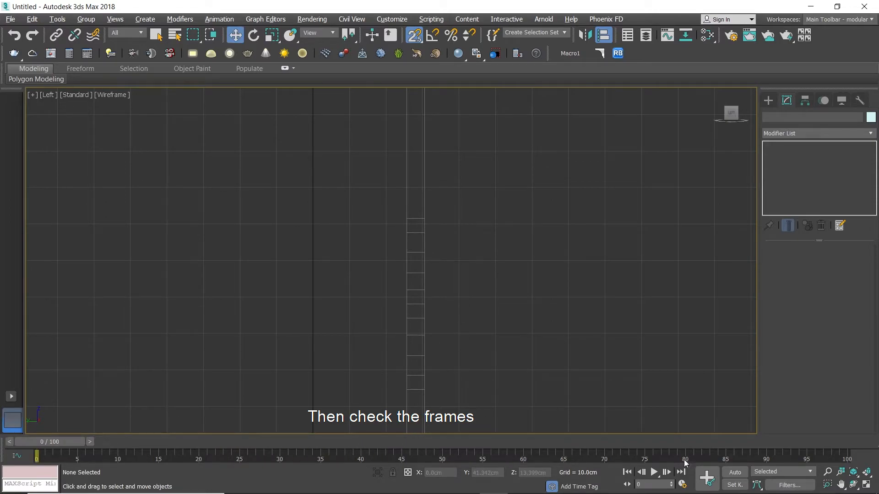
{"action": "left_click", "coordinate": [656, 472]}
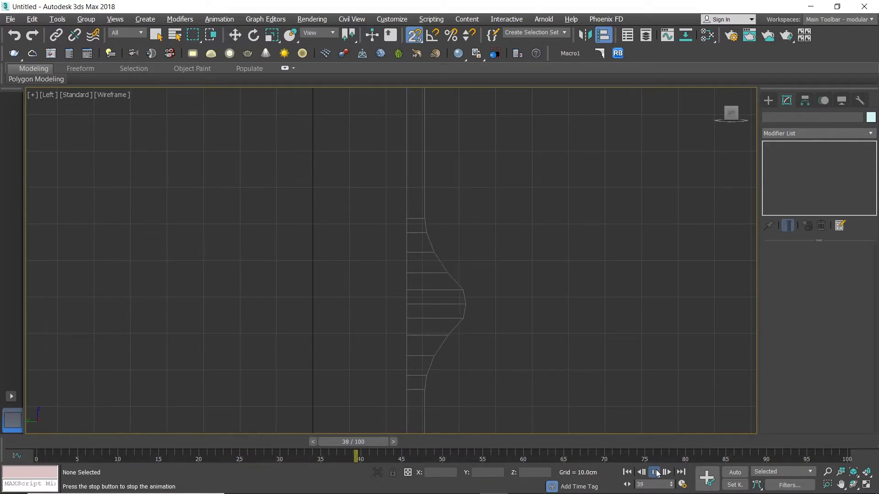
{"action": "left_click", "coordinate": [655, 472]}
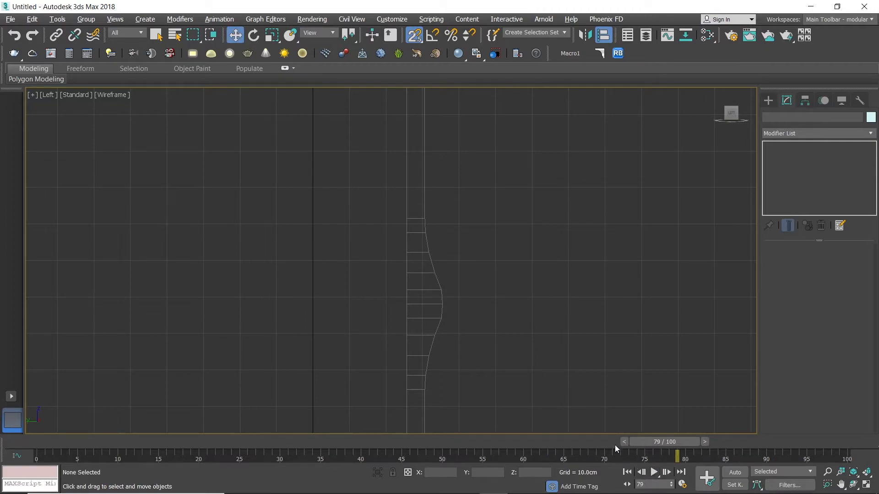
- Play the bulge animation in the perspective view and return to frame 0
{"action": "key", "text": "alt+w"}
{"action": "middle_click", "coordinate": [591, 357]}
{"action": "key", "text": "alt+w"}
{"action": "middle_click_drag", "start_coordinate": [561, 379], "coordinate": [528, 329]}
{"action": "scroll", "coordinate": [452, 301], "scroll_direction": "up", "scroll_amount": 3}
{"action": "middle_click_drag", "start_coordinate": [453, 301], "coordinate": [481, 354]}
{"action": "scroll", "coordinate": [470, 354], "scroll_direction": "down", "scroll_amount": 5}
{"action": "scroll", "coordinate": [472, 357], "scroll_direction": "up", "scroll_amount": 3}
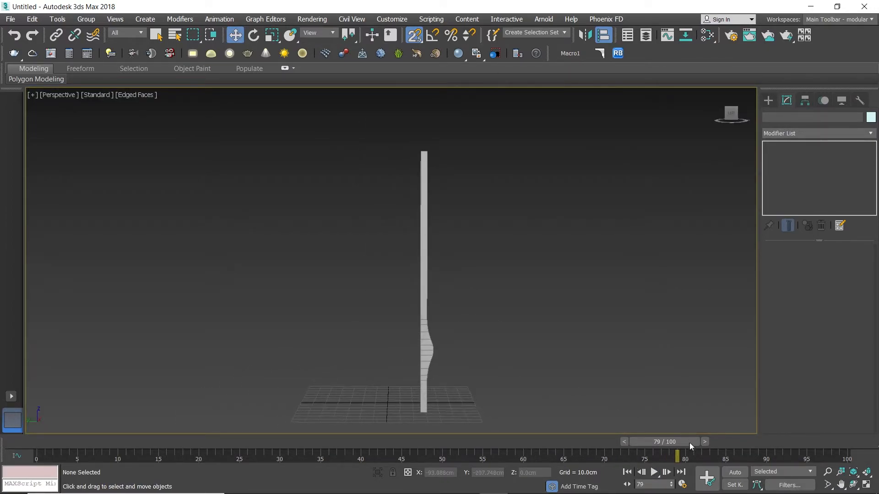
{"action": "left_click", "coordinate": [653, 473]}
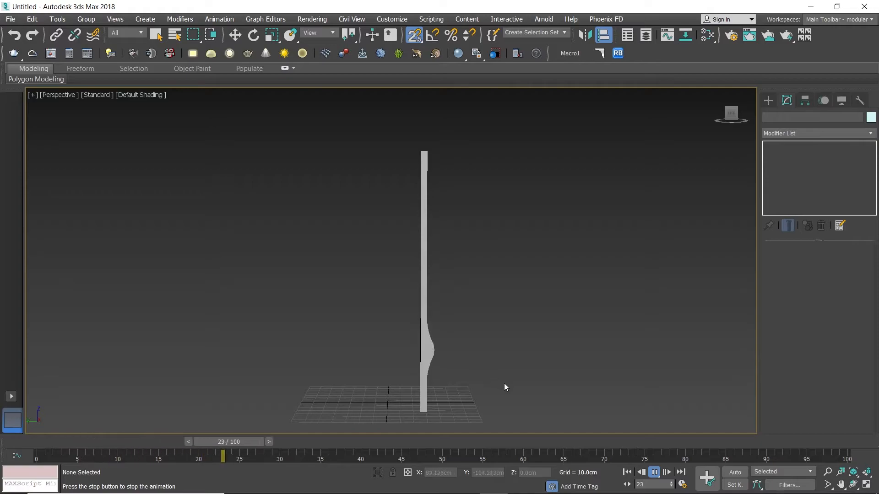
{"action": "left_click", "coordinate": [422, 442]}
{"action": "left_click_drag", "start_coordinate": [422, 441], "coordinate": [32, 440]}
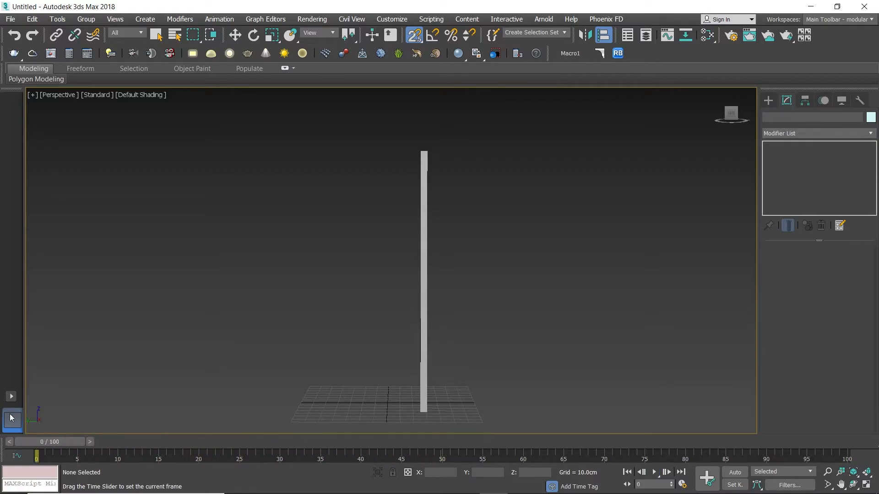
- Select the slat in the left view, enter vertex editing, and turn on Auto Key at frame 100
{"action": "key", "text": "alt+w"}
{"action": "key", "text": "alt+w"}
{"action": "left_click_drag", "start_coordinate": [294, 251], "coordinate": [455, 303]}
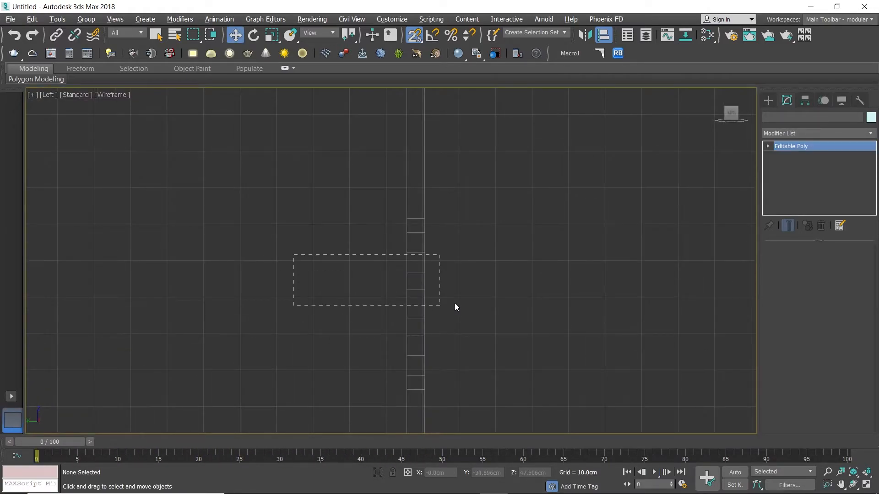
{"action": "mouse_move", "coordinate": [440, 320]}
{"action": "middle_mouse_down"}
{"action": "mouse_move", "coordinate": [450, 309]}
{"action": "mouse_move", "coordinate": [447, 335]}
{"action": "middle_mouse_up"}
{"action": "scroll", "coordinate": [449, 339], "scroll_direction": "down", "scroll_amount": 2}
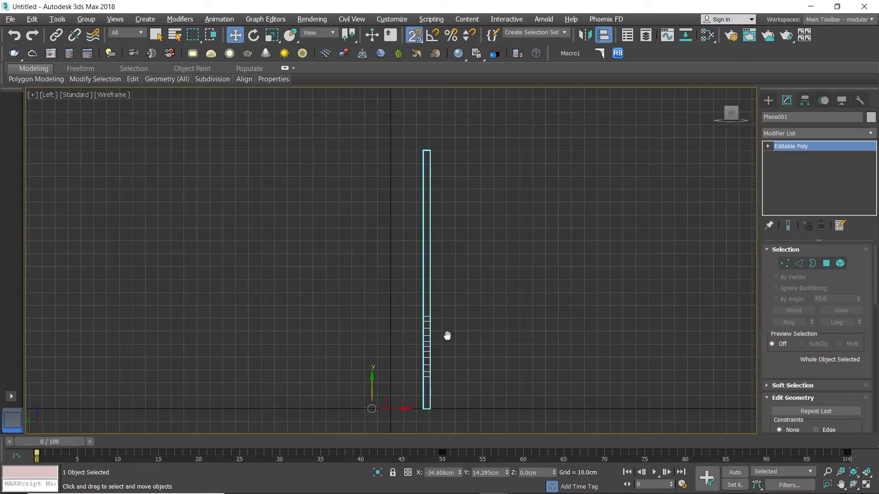
{"action": "left_click", "coordinate": [785, 264]}
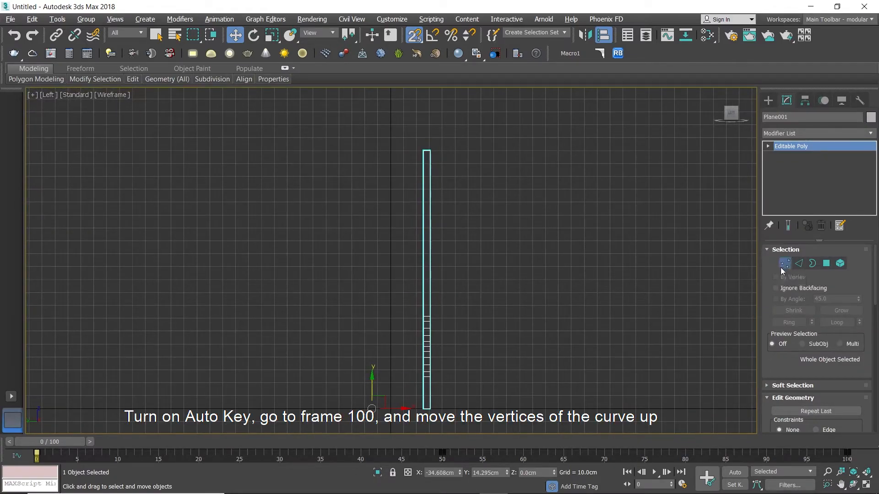
{"action": "left_click", "coordinate": [734, 471]}
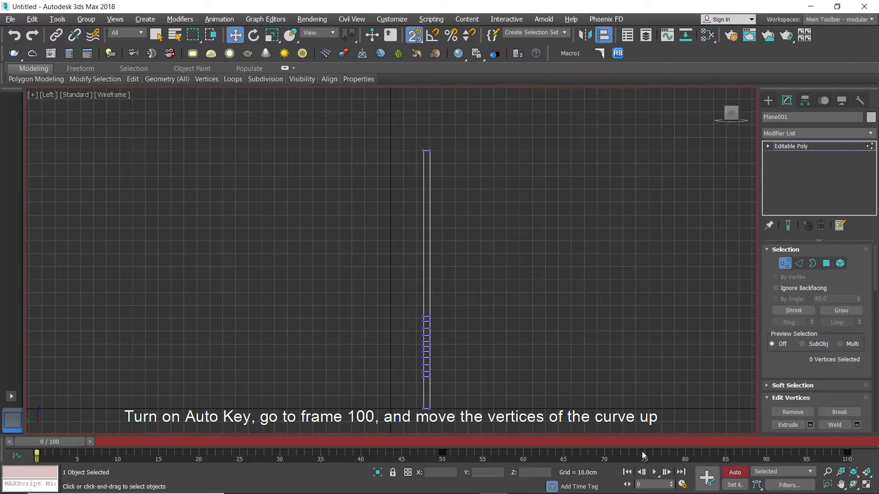
{"action": "left_click_drag", "start_coordinate": [53, 442], "coordinate": [811, 436]}
{"action": "key", "text": "w"}
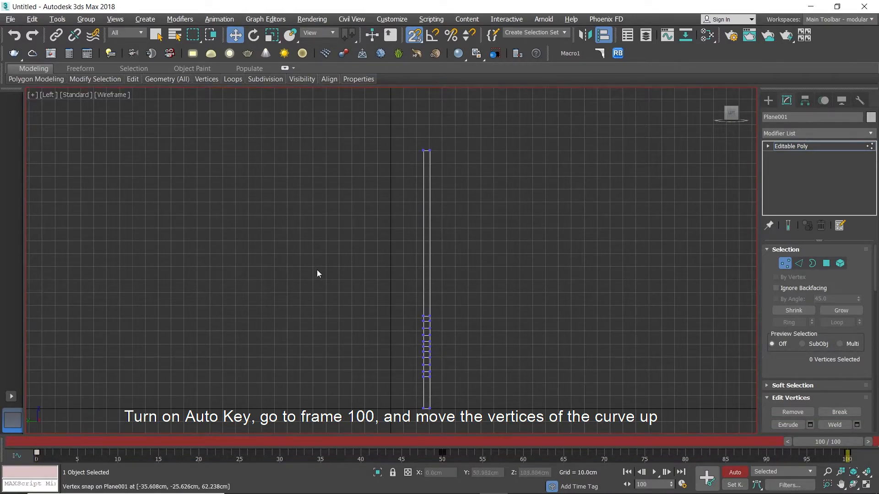
- Select all the bulge's vertices and move them up about 114 cm to near the slat's upper end, without snapping
{"action": "left_click_drag", "start_coordinate": [531, 386], "coordinate": [532, 386]}
{"action": "middle_click_drag", "start_coordinate": [490, 347], "coordinate": [508, 370]}
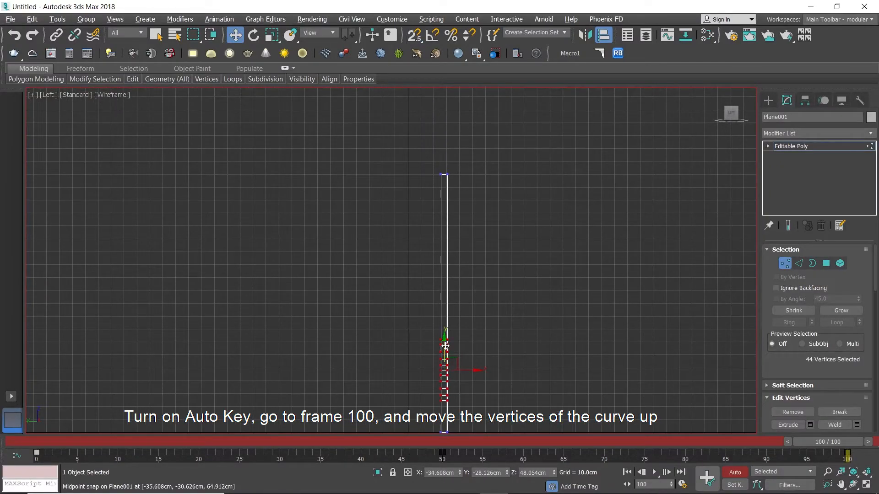
{"action": "left_click_drag", "start_coordinate": [446, 209], "coordinate": [446, 199]}
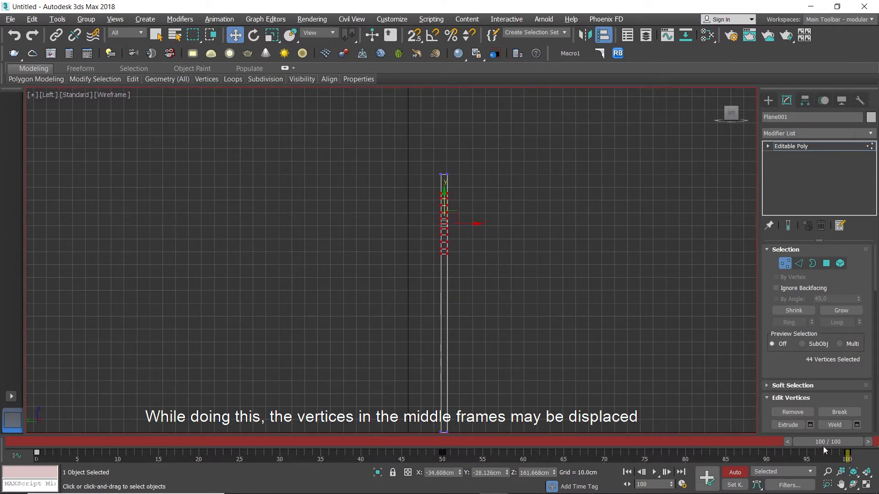
- At frame 50, select the bulge's outer vertices and snap them vertically level with the inner vertices
{"action": "left_click_drag", "start_coordinate": [817, 442], "coordinate": [442, 433]}
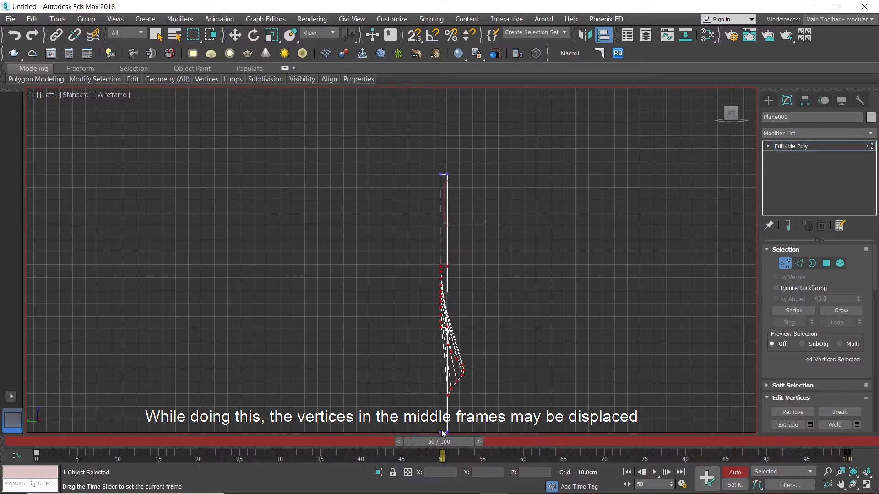
{"action": "key", "text": "w"}
{"action": "left_click_drag", "start_coordinate": [499, 403], "coordinate": [504, 409]}
{"action": "scroll", "coordinate": [451, 352], "scroll_direction": "up", "scroll_amount": 2}
{"action": "mouse_move", "coordinate": [457, 352]}
{"action": "left_mouse_down"}
{"action": "mouse_move", "coordinate": [461, 252]}
{"action": "mouse_move", "coordinate": [447, 239]}
{"action": "mouse_move", "coordinate": [418, 241]}
{"action": "left_mouse_up"}
{"action": "scroll", "coordinate": [447, 243], "scroll_direction": "up", "scroll_amount": 2}
{"action": "key", "text": "s"}
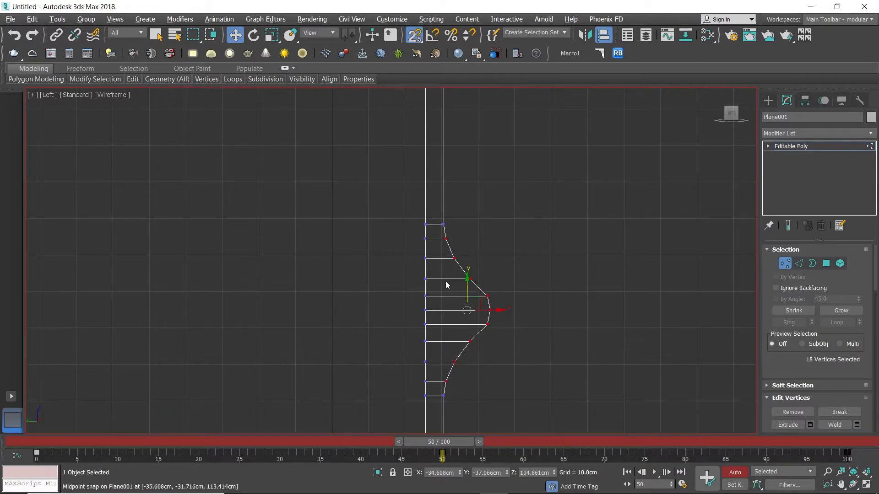
- At frame 25, snap the bulge's outer vertices vertically level with the inner ones
{"action": "scroll", "coordinate": [446, 278], "scroll_direction": "down", "scroll_amount": 3}
{"action": "left_click_drag", "start_coordinate": [450, 438], "coordinate": [262, 432]}
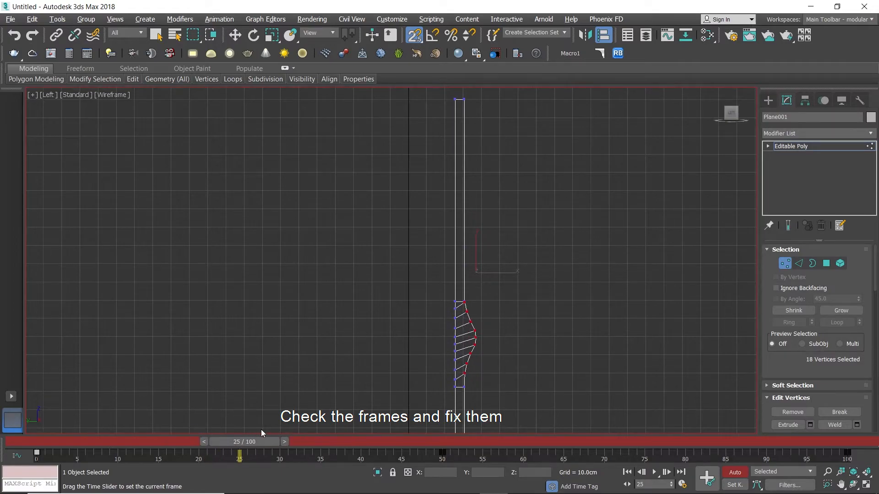
{"action": "key", "text": "w"}
{"action": "scroll", "coordinate": [453, 283], "scroll_direction": "up", "scroll_amount": 5}
{"action": "left_click_drag", "start_coordinate": [451, 225], "coordinate": [422, 240]}
{"action": "scroll", "coordinate": [469, 285], "scroll_direction": "down", "scroll_amount": 3}
{"action": "middle_click_drag", "start_coordinate": [469, 287], "coordinate": [430, 290]}
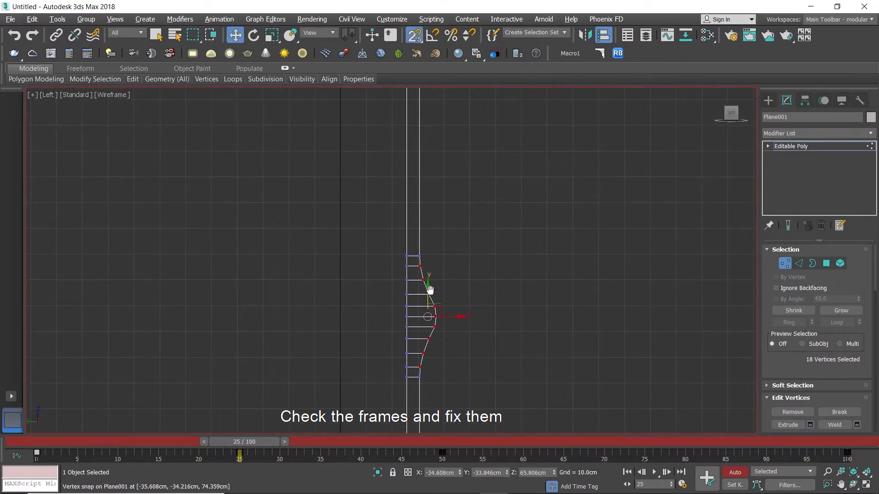
- At frame 75, snap the bulge's outer vertices vertically level with the inner ones
{"action": "left_click_drag", "start_coordinate": [254, 441], "coordinate": [646, 440]}
{"action": "middle_click_drag", "start_coordinate": [496, 218], "coordinate": [535, 355]}
{"action": "scroll", "coordinate": [433, 203], "scroll_direction": "up", "scroll_amount": 3}
{"action": "left_click_drag", "start_coordinate": [486, 241], "coordinate": [460, 228]}
{"action": "scroll", "coordinate": [484, 325], "scroll_direction": "down", "scroll_amount": 3}
{"action": "middle_click_drag", "start_coordinate": [485, 324], "coordinate": [461, 260]}
{"action": "middle_click_drag", "start_coordinate": [500, 303], "coordinate": [473, 294]}
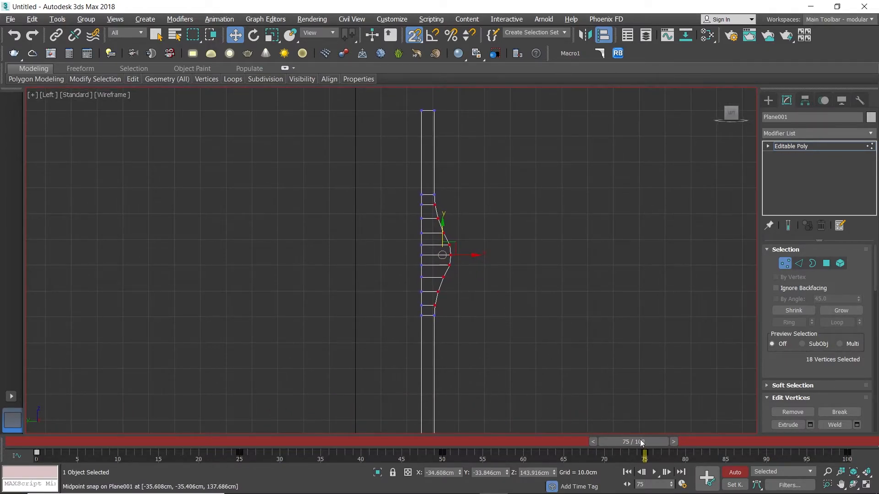
- At frame 10, snap the bulge's outer vertices vertically level with the inner ones
{"action": "left_click_drag", "start_coordinate": [637, 443], "coordinate": [193, 424]}
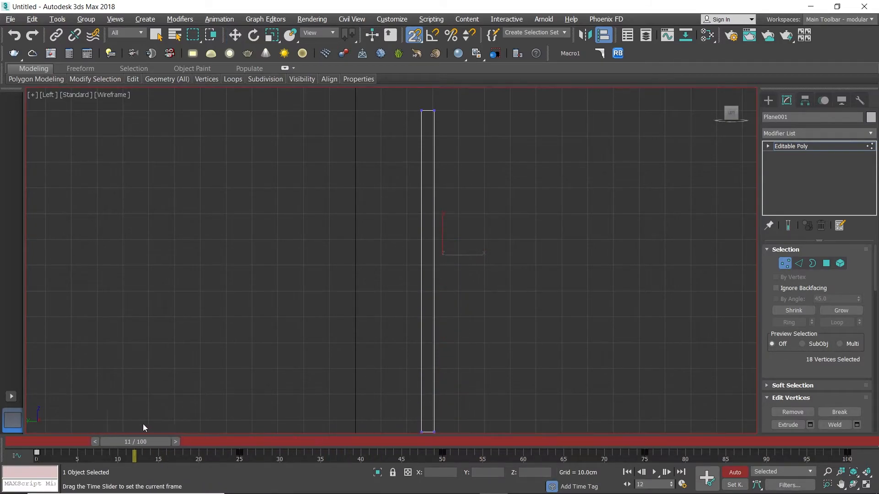
{"action": "middle_click_drag", "start_coordinate": [483, 363], "coordinate": [474, 184]}
{"action": "scroll", "coordinate": [419, 322], "scroll_direction": "up", "scroll_amount": 3}
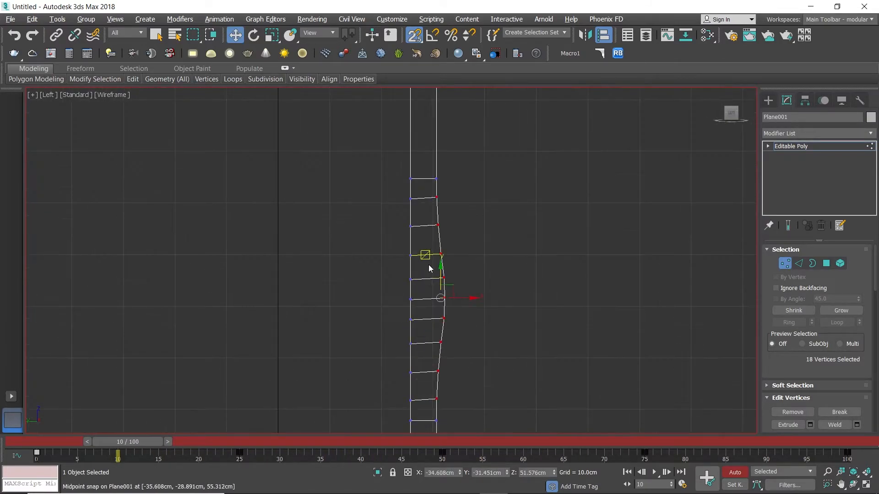
{"action": "left_click_drag", "start_coordinate": [437, 198], "coordinate": [410, 199]}
- At frame 90, snap the bulge's outer vertices vertically level with the inner ones
{"action": "left_click_drag", "start_coordinate": [121, 448], "coordinate": [750, 442]}
{"action": "scroll", "coordinate": [491, 252], "scroll_direction": "down", "scroll_amount": 2}
{"action": "scroll", "coordinate": [480, 267], "scroll_direction": "down", "scroll_amount": 3}
{"action": "middle_click_drag", "start_coordinate": [491, 253], "coordinate": [484, 334]}
{"action": "scroll", "coordinate": [476, 227], "scroll_direction": "up", "scroll_amount": 5}
{"action": "left_click_drag", "start_coordinate": [469, 232], "coordinate": [437, 229]}
{"action": "scroll", "coordinate": [569, 307], "scroll_direction": "down", "scroll_amount": 2}
{"action": "middle_click_drag", "start_coordinate": [569, 306], "coordinate": [491, 229]}
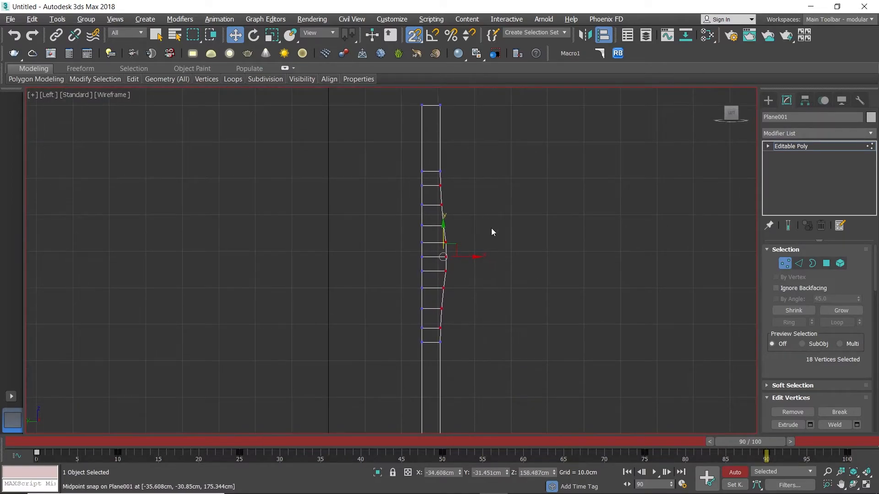
- Deselect the vertices, leave vertex editing and turn off Auto Key
{"action": "left_click", "coordinate": [514, 288]}
{"action": "scroll", "coordinate": [520, 345], "scroll_direction": "down", "scroll_amount": 2}
{"action": "middle_click_drag", "start_coordinate": [520, 345], "coordinate": [512, 333]}
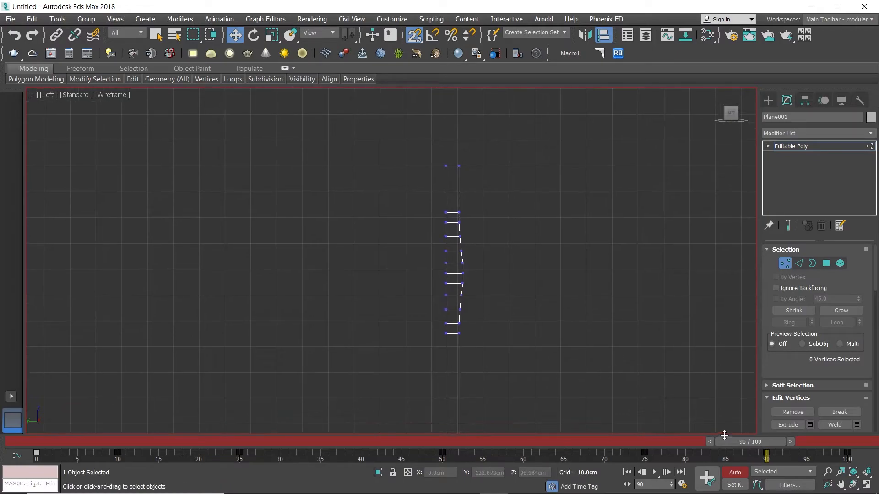
{"action": "left_click", "coordinate": [783, 265]}
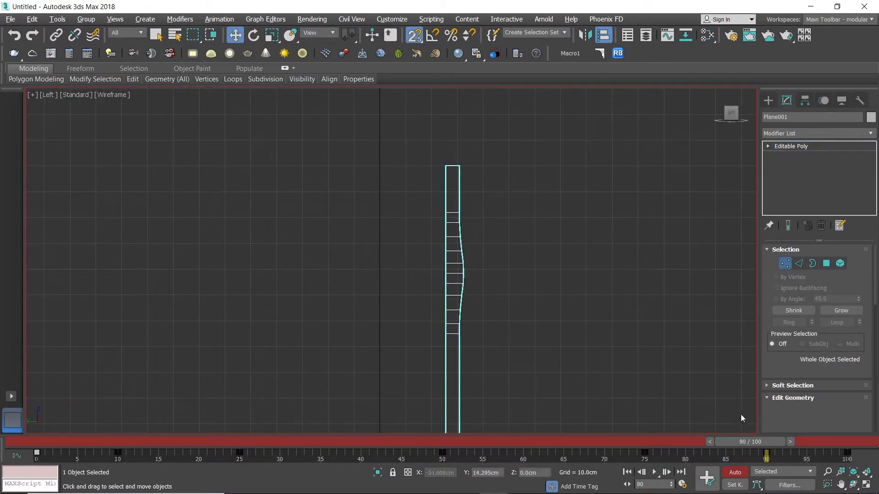
{"action": "left_click", "coordinate": [734, 472]}
- Return to frame 0 and play the animation of the bulge travelling up the slat
{"action": "left_click_drag", "start_coordinate": [755, 447], "coordinate": [50, 405]}
{"action": "middle_click_drag", "start_coordinate": [372, 151], "coordinate": [408, 279]}
{"action": "scroll", "coordinate": [408, 278], "scroll_direction": "down", "scroll_amount": 2}
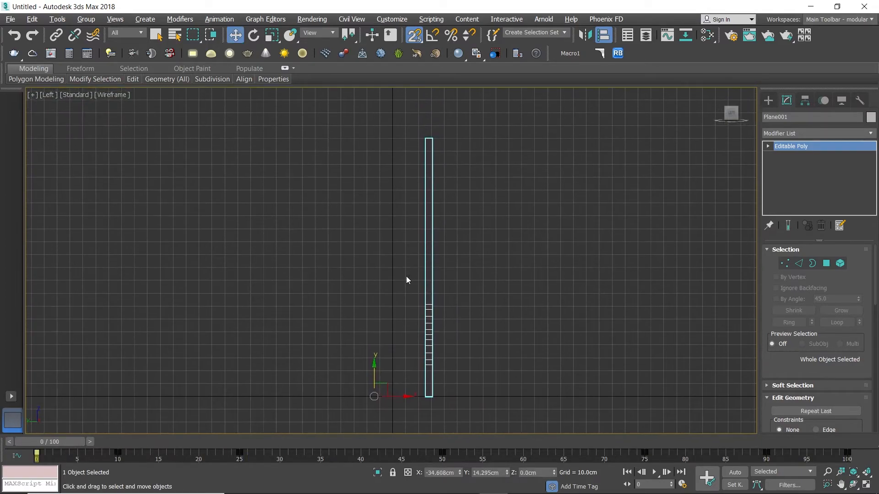
{"action": "left_click", "coordinate": [654, 472]}
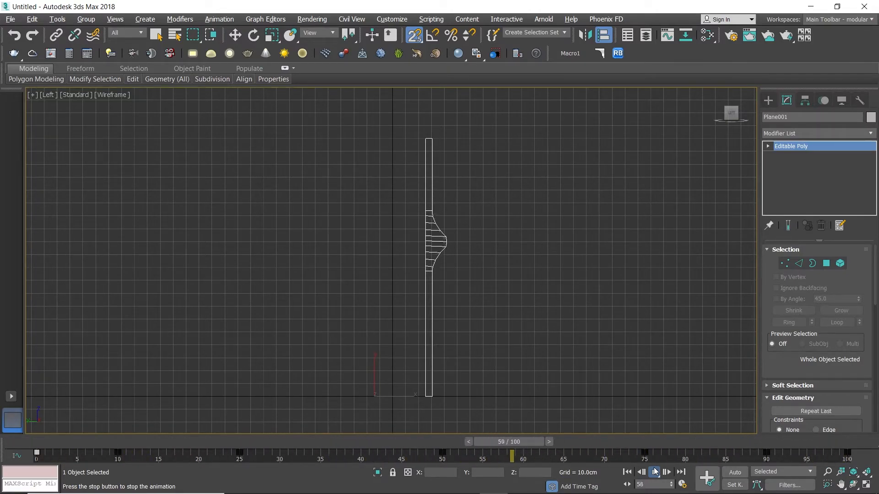
{"action": "left_click", "coordinate": [654, 472]}
- Hide the grid, move the frame 10 key to frame 2, and move the frame 90 key to frame 97
{"action": "left_click_drag", "start_coordinate": [625, 442], "coordinate": [146, 434]}
{"action": "scroll", "coordinate": [423, 352], "scroll_direction": "up", "scroll_amount": 2}
{"action": "key", "text": "g"}
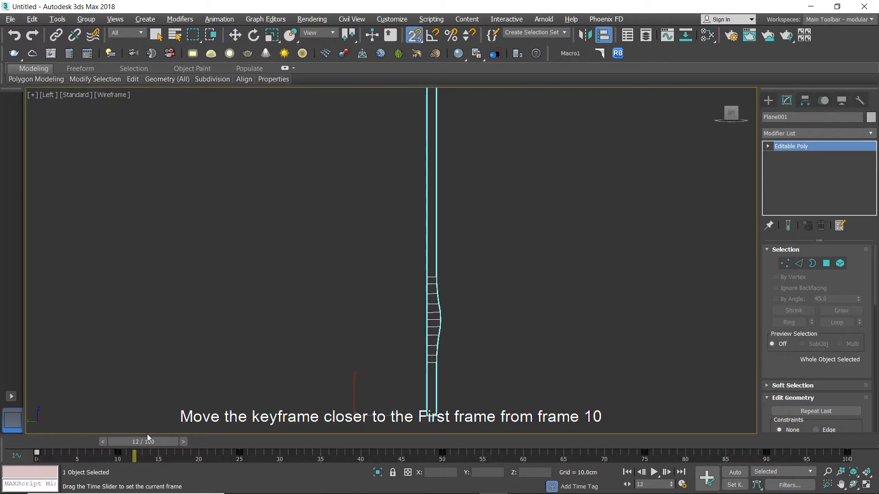
{"action": "key", "text": "w"}
{"action": "left_click", "coordinate": [115, 454]}
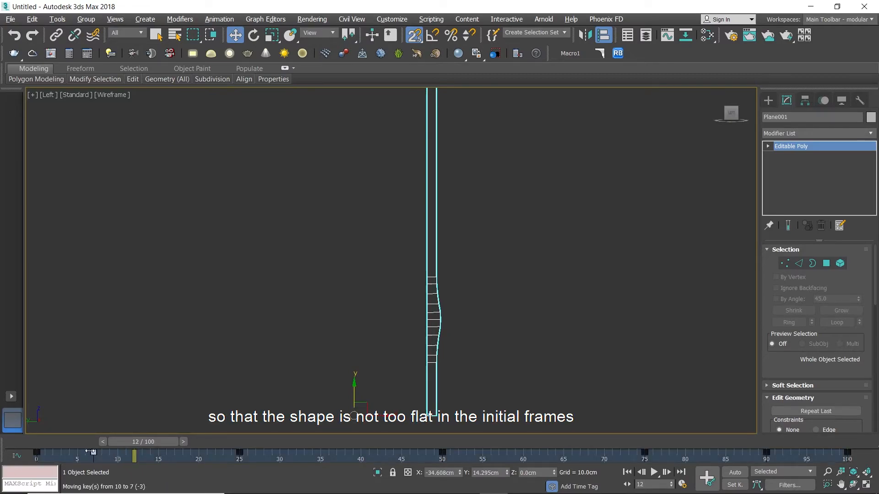
{"action": "left_click_drag", "start_coordinate": [57, 449], "coordinate": [54, 450]}
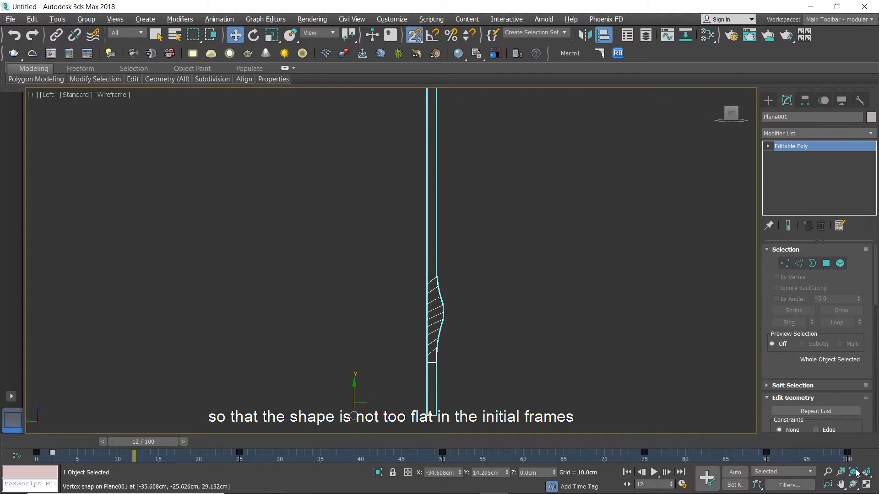
{"action": "left_click_drag", "start_coordinate": [766, 452], "coordinate": [822, 457]}
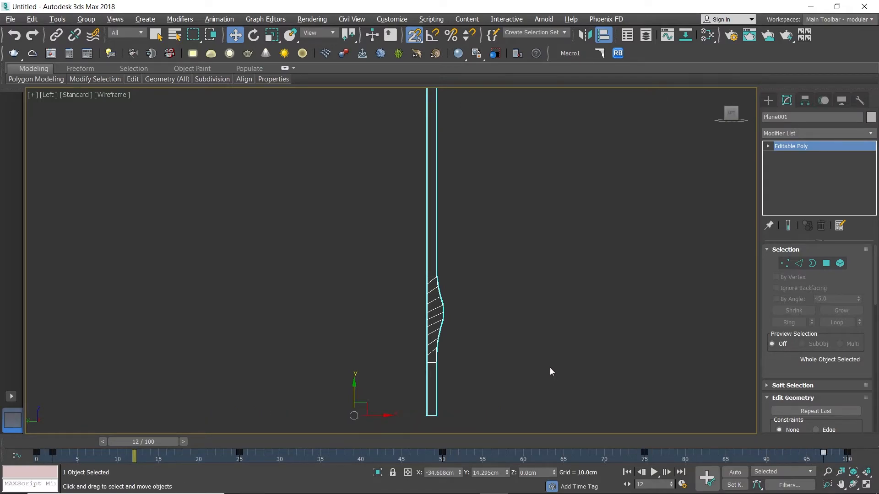
- With Auto Key on at frame 2, snap the bulge's outer vertices vertically level with the inner ones
{"action": "left_click_drag", "start_coordinate": [148, 439], "coordinate": [67, 440]}
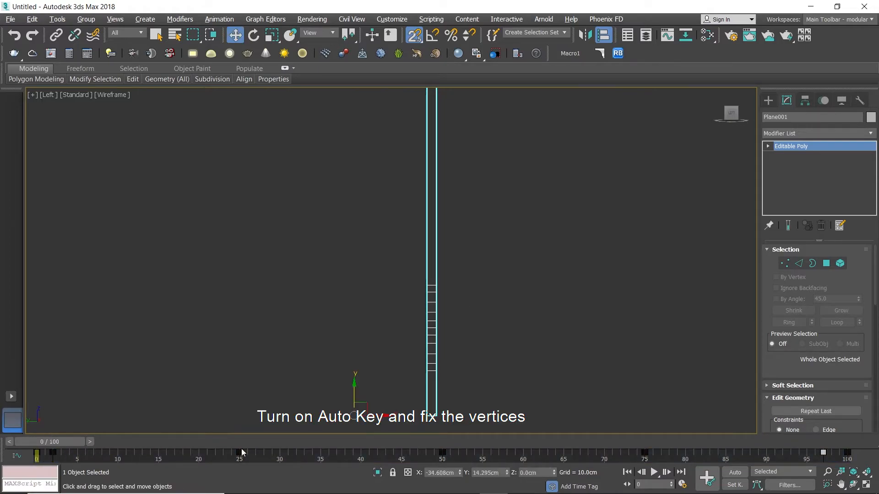
{"action": "left_click", "coordinate": [733, 473]}
{"action": "left_click_drag", "start_coordinate": [50, 441], "coordinate": [64, 440]}
{"action": "key", "text": "1"}
{"action": "key", "text": "w"}
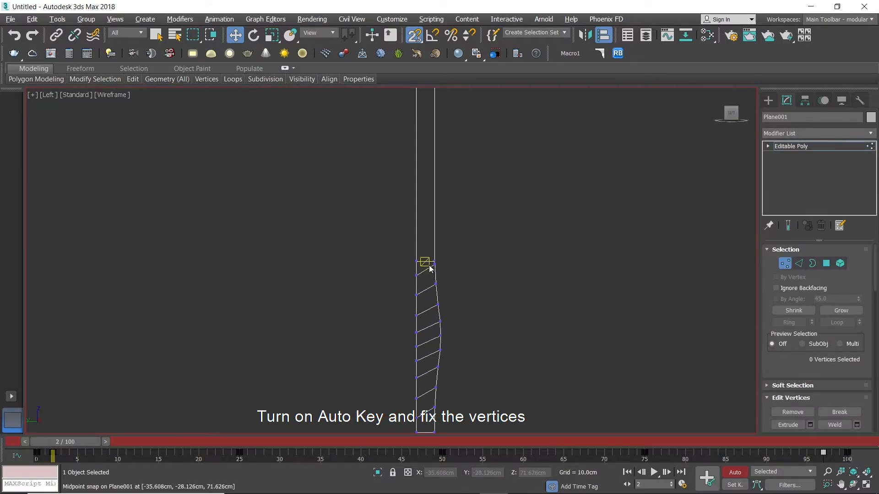
{"action": "left_click_drag", "start_coordinate": [468, 411], "coordinate": [467, 404]}
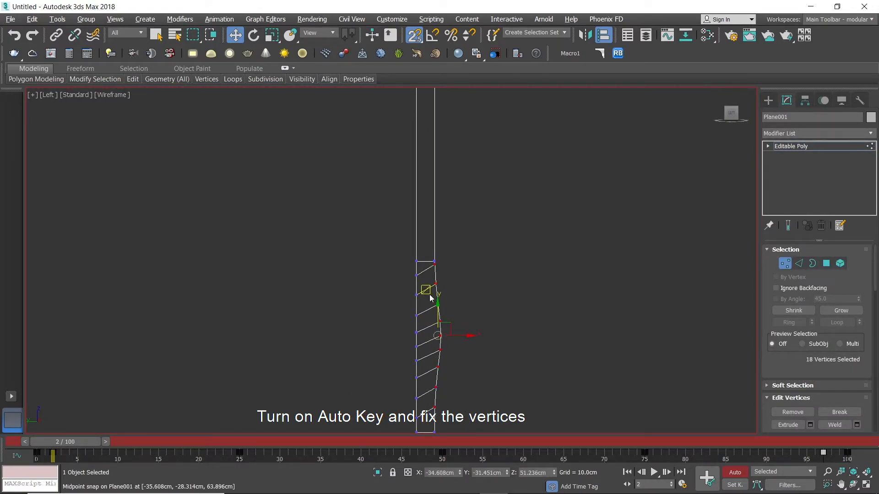
{"action": "scroll", "coordinate": [437, 265], "scroll_direction": "up", "scroll_amount": 3}
{"action": "left_click_drag", "start_coordinate": [439, 261], "coordinate": [406, 281]}
{"action": "scroll", "coordinate": [448, 262], "scroll_direction": "down", "scroll_amount": 4}
{"action": "scroll", "coordinate": [322, 348], "scroll_direction": "down", "scroll_amount": 2}
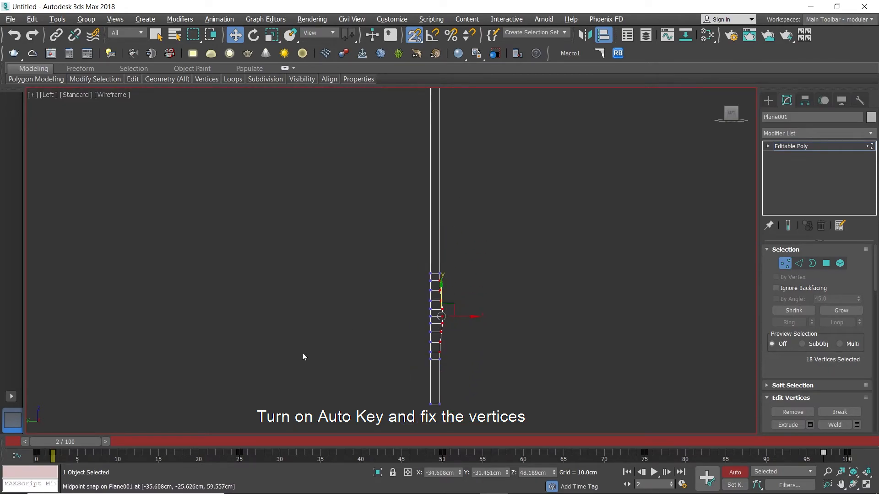
- At frame 97, snap the bulge's outer vertices vertically level with the inner ones and deselect them
{"action": "left_click_drag", "start_coordinate": [80, 441], "coordinate": [572, 423]}
{"action": "middle_click_drag", "start_coordinate": [522, 248], "coordinate": [502, 388]}
{"action": "left_click_drag", "start_coordinate": [558, 441], "coordinate": [826, 433]}
{"action": "scroll", "coordinate": [359, 152], "scroll_direction": "up", "scroll_amount": 5}
{"action": "middle_click_drag", "start_coordinate": [360, 151], "coordinate": [384, 187]}
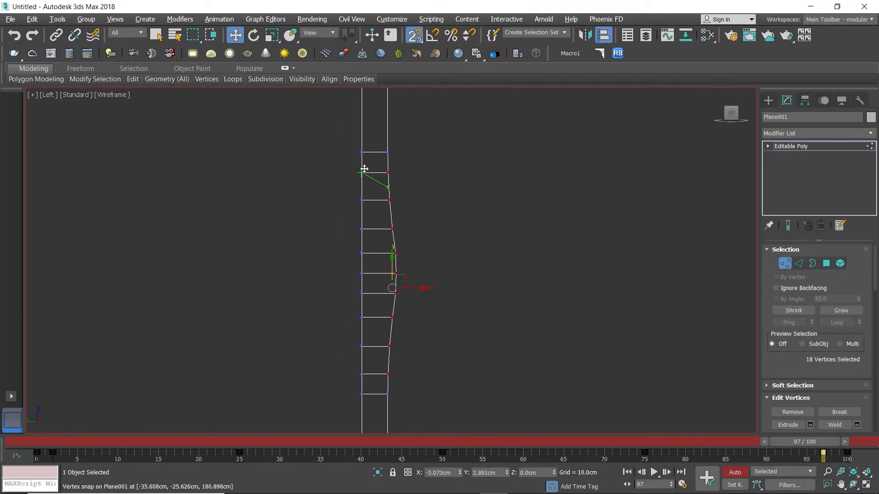
{"action": "left_click", "coordinate": [439, 220]}
{"action": "key", "text": "z"}
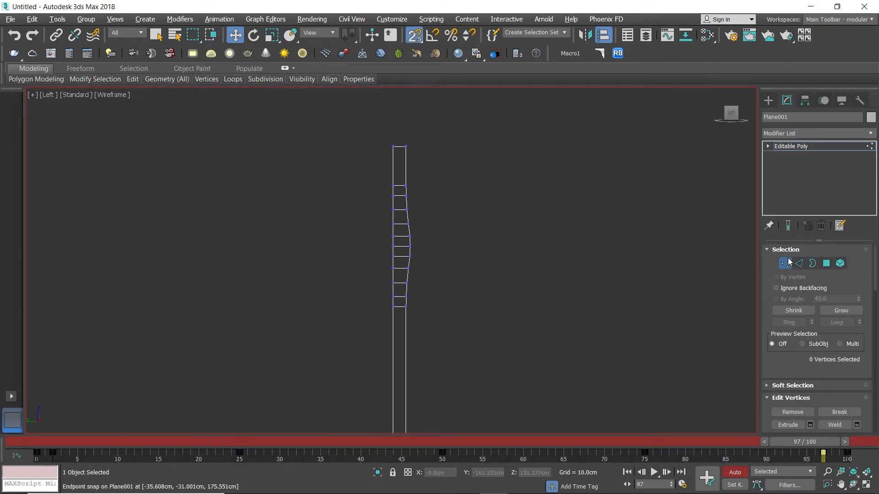
- Leave vertex editing, turn off Auto Key and deselect the slat
{"action": "left_click", "coordinate": [786, 264]}
{"action": "left_click", "coordinate": [727, 472]}
{"action": "scroll", "coordinate": [592, 288], "scroll_direction": "down", "scroll_amount": 3}
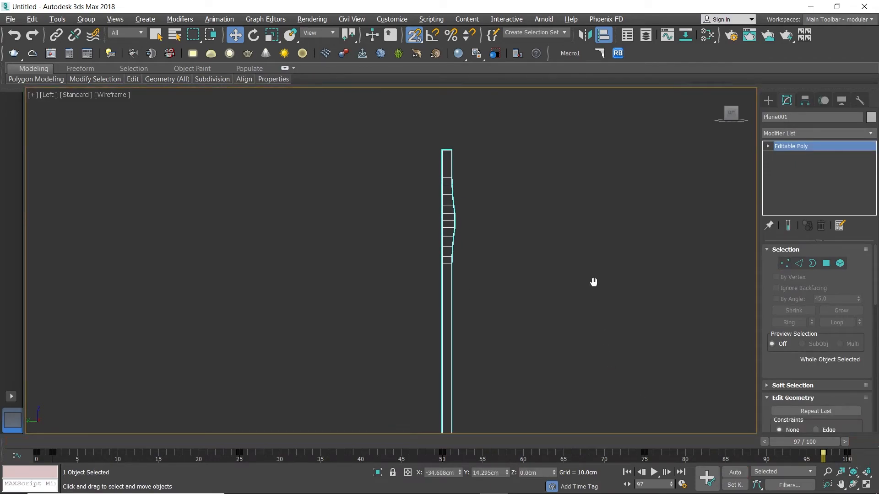
{"action": "left_click", "coordinate": [534, 365]}
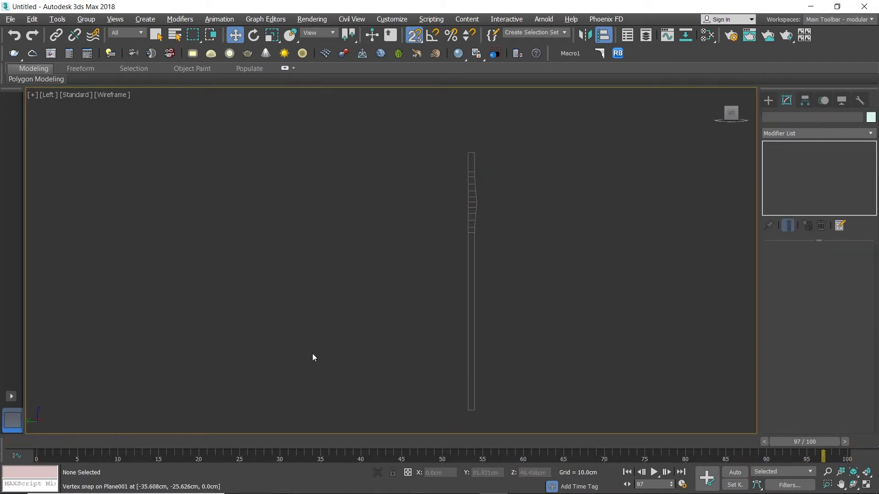
- Play the bulge animation in the Left view and again in the Perspective view
{"action": "left_click", "coordinate": [659, 472]}
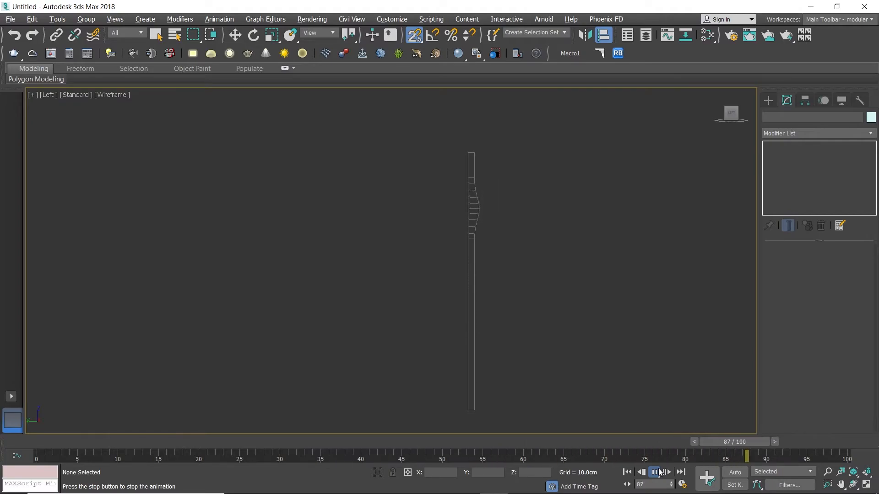
{"action": "left_click", "coordinate": [658, 469]}
{"action": "key", "text": "alt+w"}
{"action": "left_click", "coordinate": [559, 368]}
{"action": "key", "text": "alt+w"}
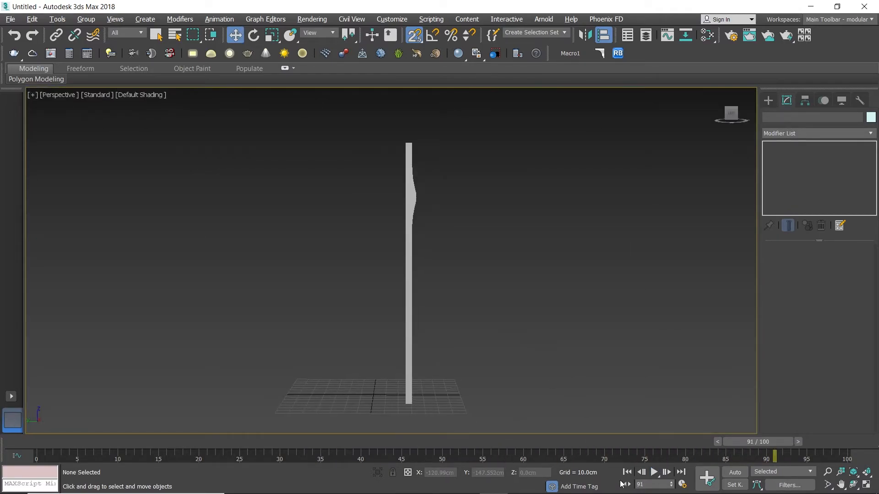
{"action": "left_click", "coordinate": [653, 472]}
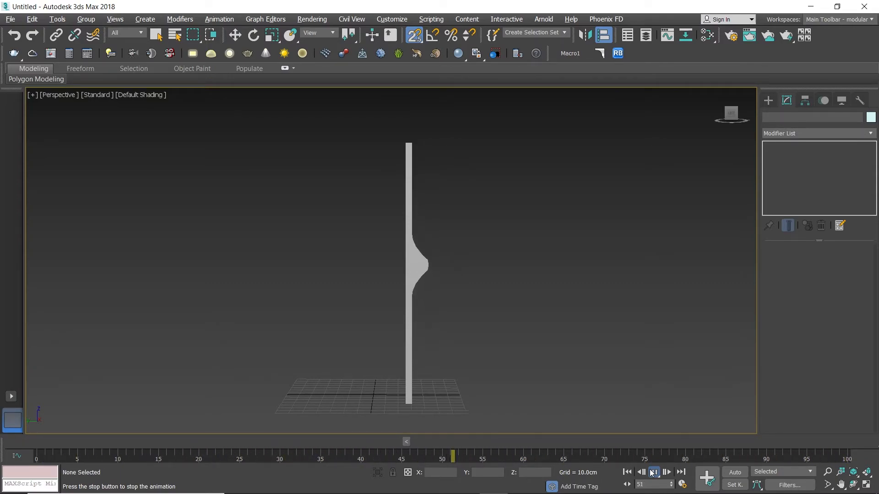
{"action": "left_click", "coordinate": [652, 473]}
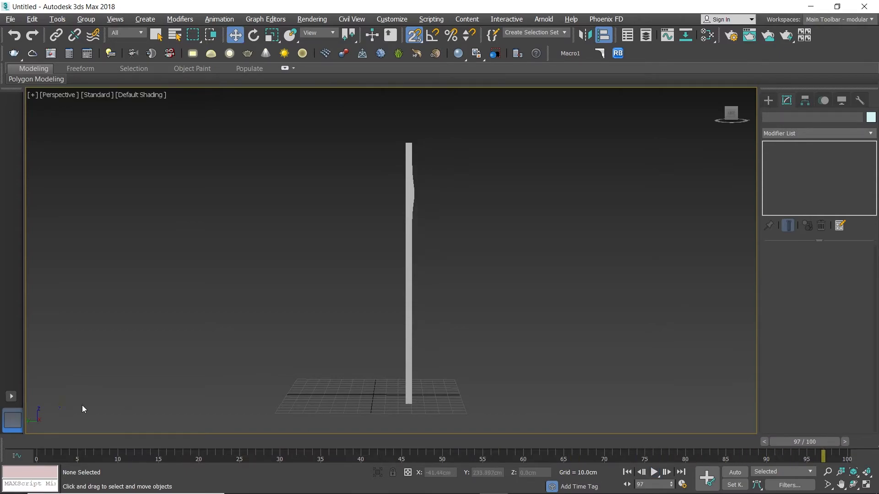
- Return to frame 0 and select the slat in the Left view
{"action": "left_click_drag", "start_coordinate": [762, 443], "coordinate": [37, 426]}
{"action": "key", "text": "alt+w"}
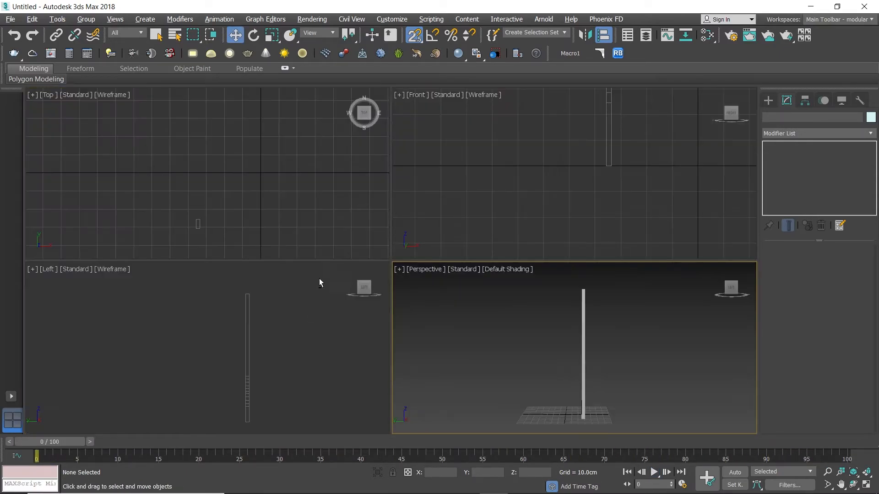
{"action": "left_click", "coordinate": [312, 333]}
{"action": "key", "text": "alt+w"}
{"action": "middle_click_drag", "start_coordinate": [311, 333], "coordinate": [325, 305]}
{"action": "left_click_drag", "start_coordinate": [388, 177], "coordinate": [510, 265]}
{"action": "middle_click_drag", "start_coordinate": [510, 265], "coordinate": [494, 267]}
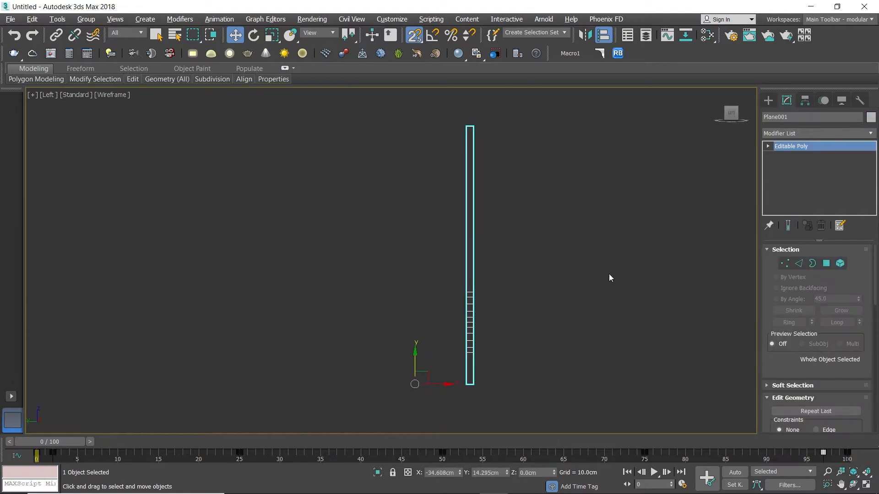
- With Auto Key on at frame 50, move the four vertices at the slat's lower end up 30 cm
{"action": "left_click", "coordinate": [782, 265]}
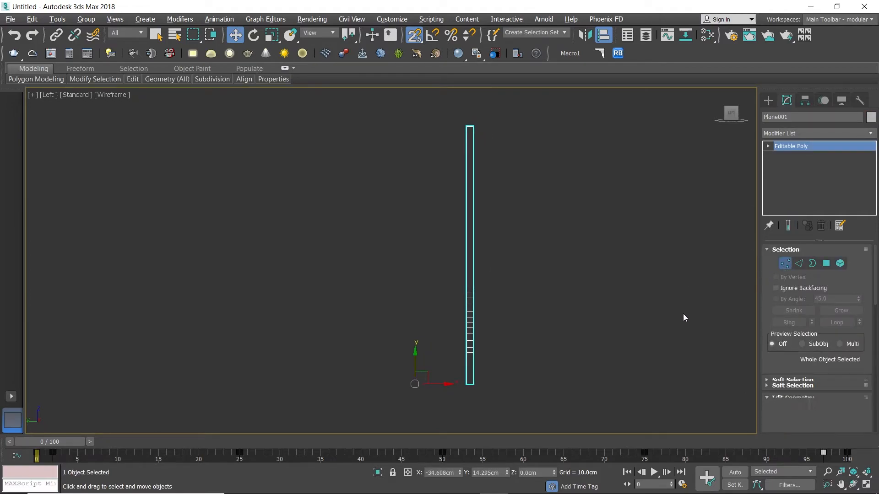
{"action": "left_click", "coordinate": [735, 472]}
{"action": "middle_click_drag", "start_coordinate": [550, 363], "coordinate": [519, 363]}
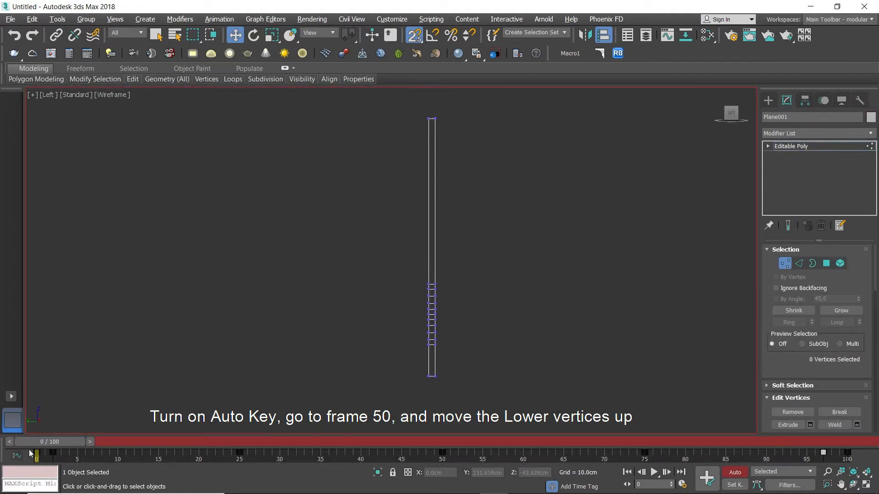
{"action": "left_click_drag", "start_coordinate": [47, 442], "coordinate": [441, 435]}
{"action": "key", "text": "w"}
{"action": "left_click_drag", "start_coordinate": [357, 339], "coordinate": [479, 382]}
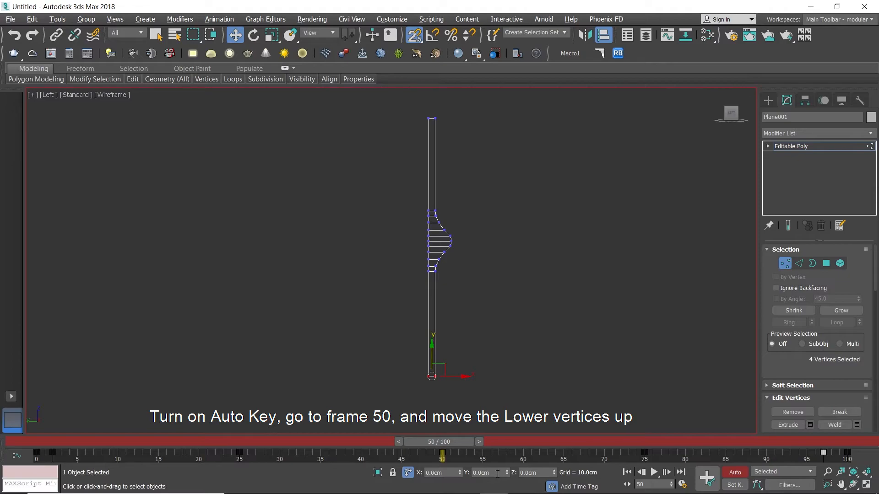
{"action": "left_click", "coordinate": [498, 474]}
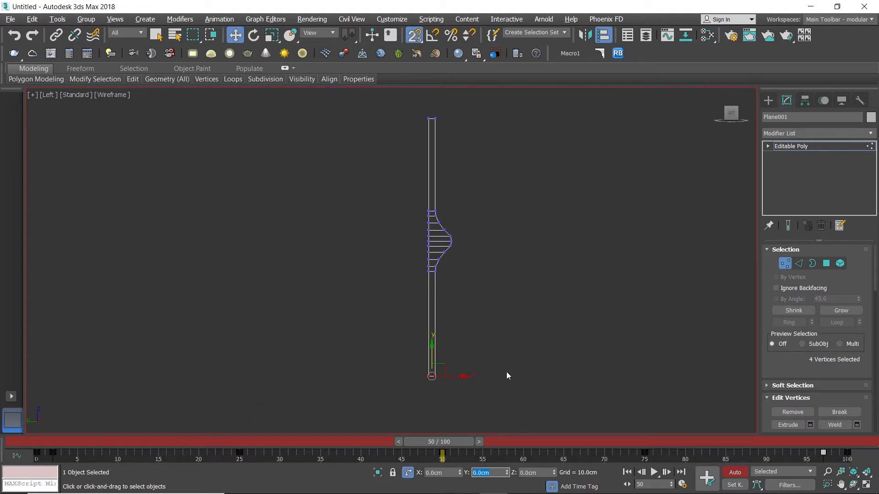
{"action": "type", "text": "30"}
{"action": "key", "text": "Return"}
- At frame 100, move the lower-end vertices back down 30 cm, turn off Auto Key and leave vertex editing
{"action": "left_click_drag", "start_coordinate": [452, 441], "coordinate": [869, 442]}
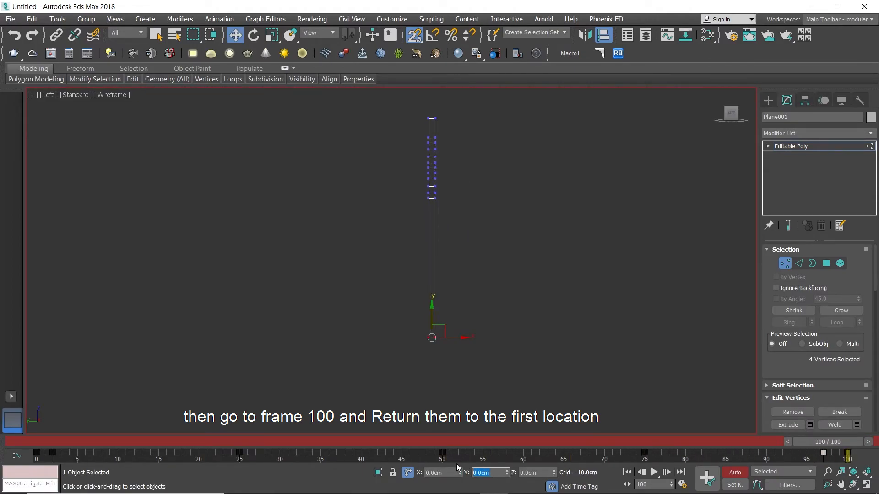
{"action": "type", "text": "-30"}
{"action": "key", "text": "Return"}
{"action": "left_click", "coordinate": [735, 472]}
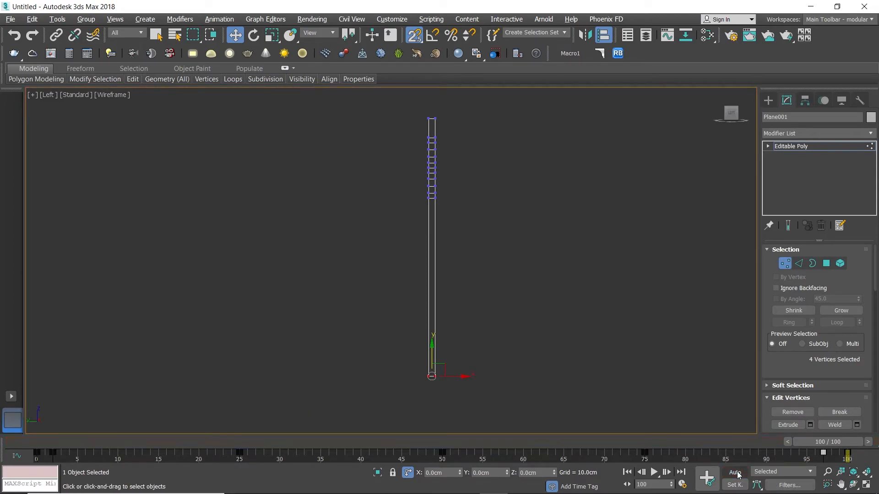
{"action": "left_click", "coordinate": [628, 382]}
{"action": "left_click", "coordinate": [785, 263]}
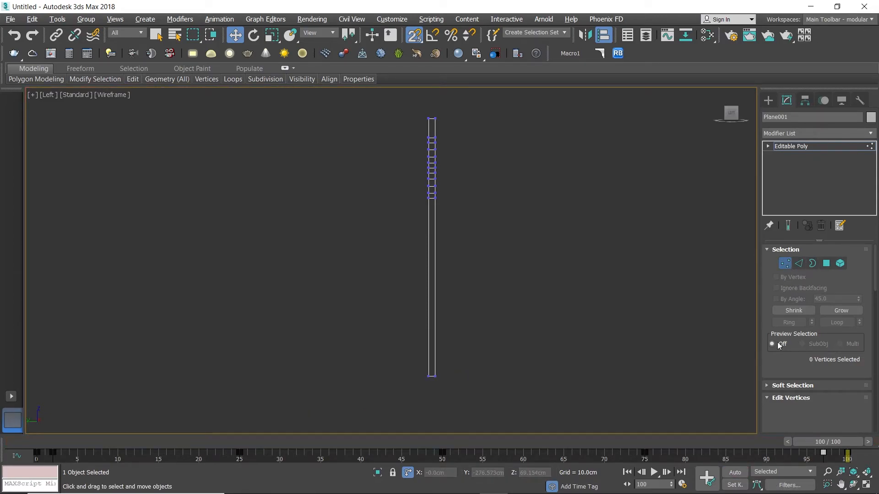
- Scrub through the timeline and play the slat animation in the Perspective view
{"action": "left_click_drag", "start_coordinate": [834, 442], "coordinate": [426, 443]}
{"action": "left_click_drag", "start_coordinate": [432, 410], "coordinate": [806, 416]}
{"action": "key", "text": "alt+w"}
{"action": "left_click", "coordinate": [581, 355]}
{"action": "key", "text": "alt+w"}
{"action": "middle_click_drag", "start_coordinate": [522, 365], "coordinate": [475, 348]}
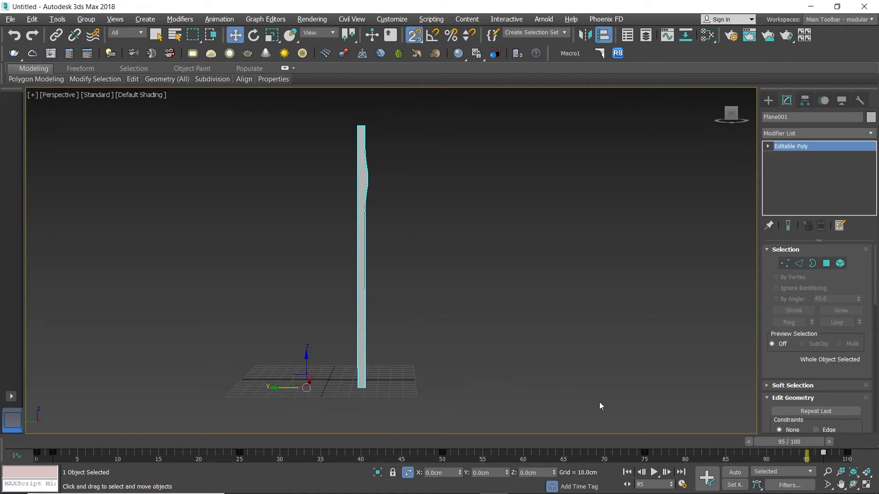
{"action": "left_click_drag", "start_coordinate": [792, 446], "coordinate": [57, 390]}
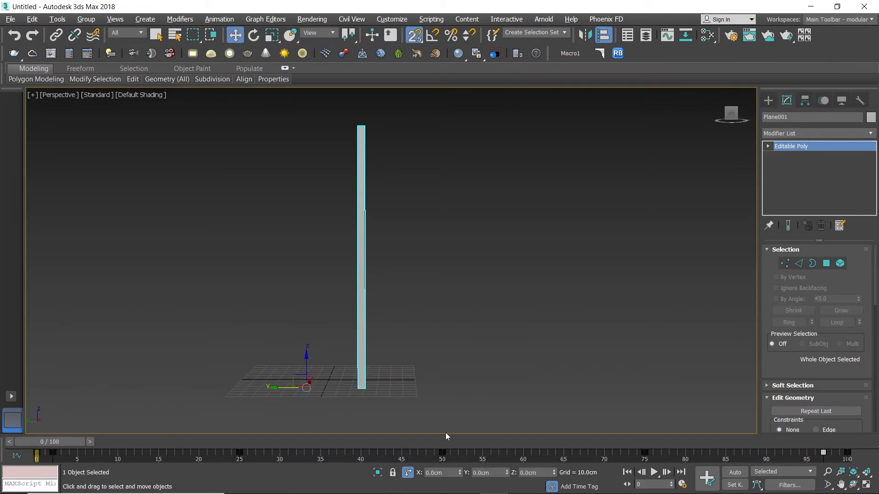
{"action": "left_click", "coordinate": [654, 472]}
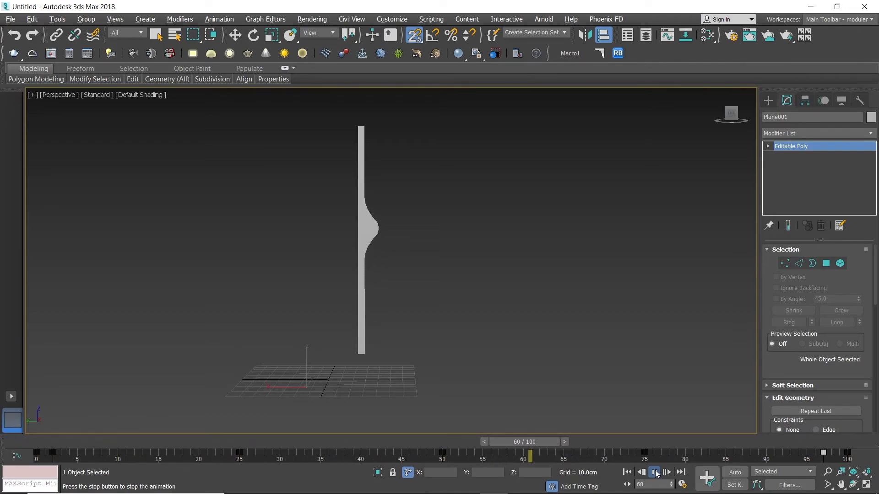
{"action": "left_click", "coordinate": [655, 473]}
- Use Auto Key at frame 100 to rotate the whole slat 355 degrees about its pivot in the Top view
{"action": "left_click_drag", "start_coordinate": [734, 443], "coordinate": [94, 440]}
{"action": "key", "text": "Home"}
{"action": "key", "text": "w"}
{"action": "key", "text": "alt+w"}
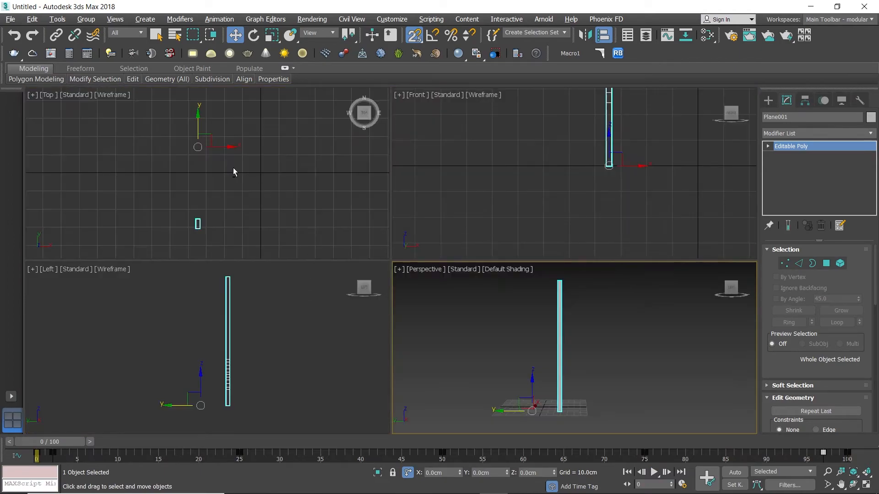
{"action": "key", "text": "alt+w"}
{"action": "middle_click_drag", "start_coordinate": [315, 224], "coordinate": [356, 288]}
{"action": "left_click", "coordinate": [734, 472]}
{"action": "left_click_drag", "start_coordinate": [58, 440], "coordinate": [832, 435]}
{"action": "key", "text": "e"}
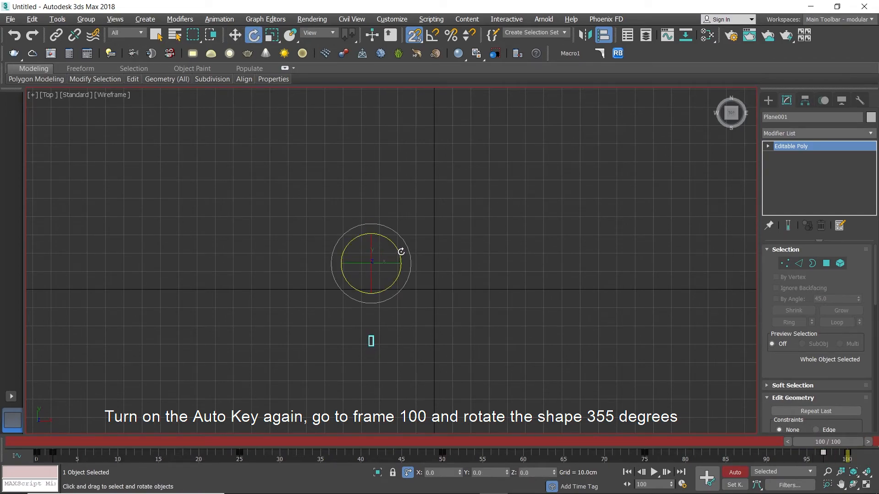
{"action": "left_click_drag", "start_coordinate": [398, 252], "coordinate": [381, 73]}
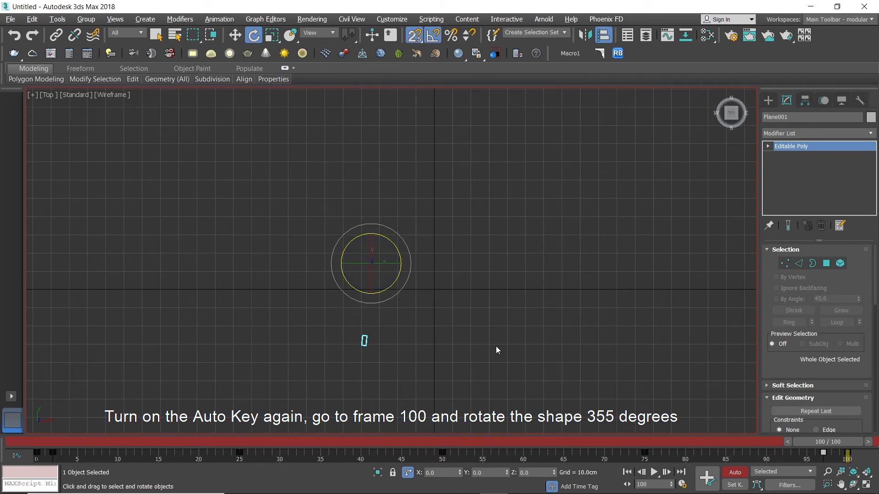
- Turn off Auto Key, return to frame 0 and show the slat at an angle in the Perspective view
{"action": "left_click", "coordinate": [735, 472]}
{"action": "left_click_drag", "start_coordinate": [824, 442], "coordinate": [39, 423]}
{"action": "key", "text": "alt+w"}
{"action": "right_click", "coordinate": [488, 378]}
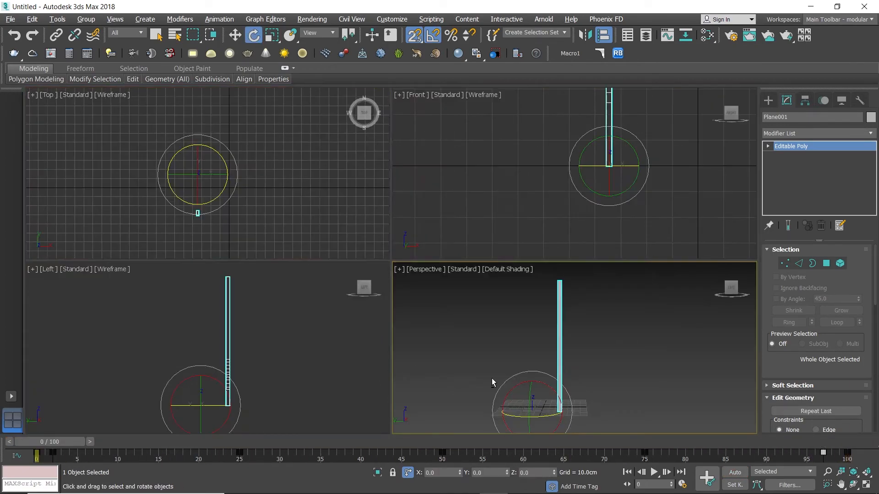
{"action": "key", "text": "alt+w"}
{"action": "scroll", "coordinate": [394, 339], "scroll_direction": "down", "scroll_amount": 3}
{"action": "middle_click_drag", "start_coordinate": [394, 339], "coordinate": [441, 396], "text": "alt"}
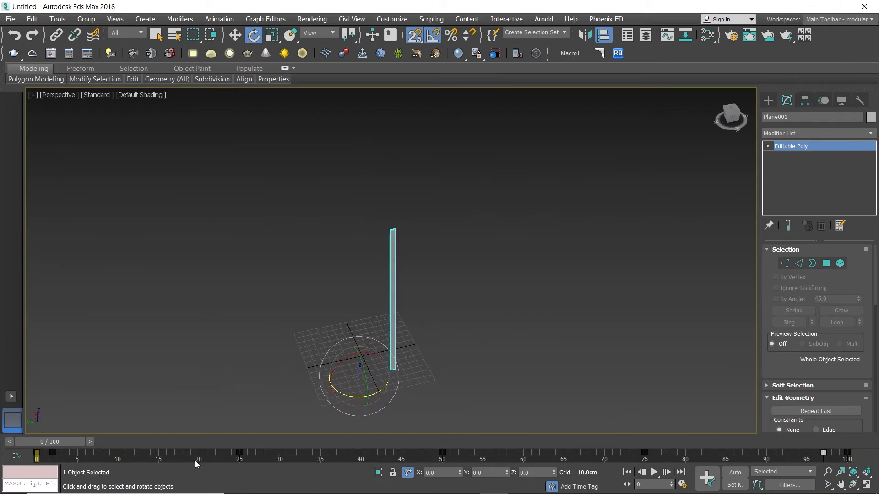
{"action": "left_click_drag", "start_coordinate": [51, 445], "coordinate": [37, 430]}
{"action": "key", "text": "e"}
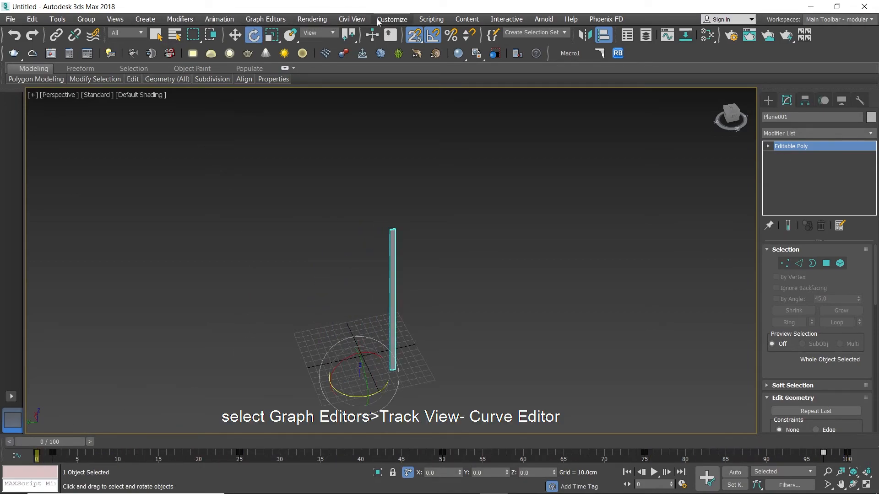
- Open the Curve Editor and set the slat's rotation keys at frame 0 to linear tangents
{"action": "left_click", "coordinate": [265, 19]}
{"action": "left_click", "coordinate": [321, 38]}
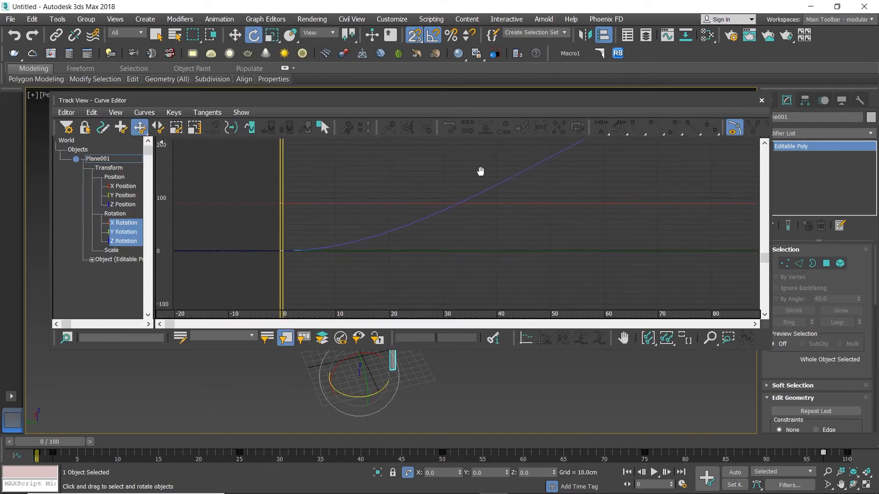
{"action": "middle_click_drag", "start_coordinate": [476, 208], "coordinate": [512, 184]}
{"action": "left_click_drag", "start_coordinate": [264, 222], "coordinate": [315, 256]}
{"action": "left_click", "coordinate": [689, 129]}
- Set the Z Rotation key at frame 100 to a linear tangent and close the Curve Editor
{"action": "middle_click_drag", "start_coordinate": [610, 189], "coordinate": [482, 265]}
{"action": "middle_click_drag", "start_coordinate": [603, 183], "coordinate": [514, 257]}
{"action": "left_click_drag", "start_coordinate": [570, 190], "coordinate": [632, 213]}
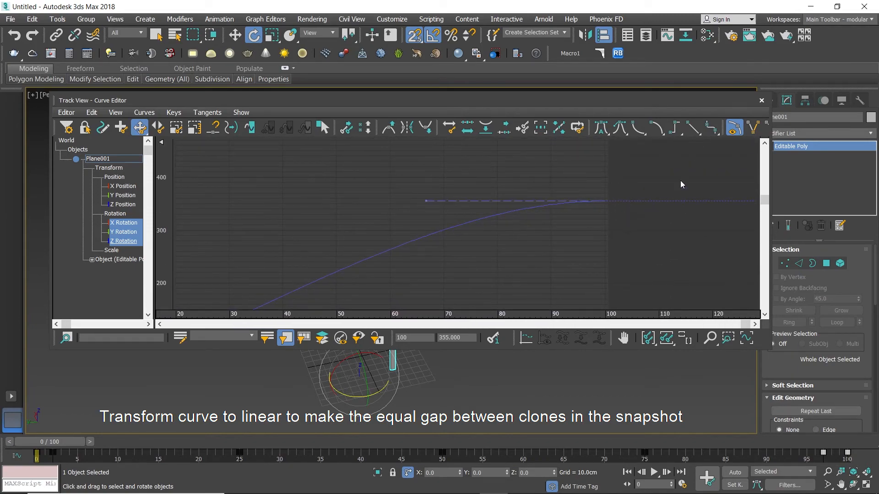
{"action": "left_click", "coordinate": [697, 127]}
{"action": "middle_click_drag", "start_coordinate": [433, 238], "coordinate": [527, 200]}
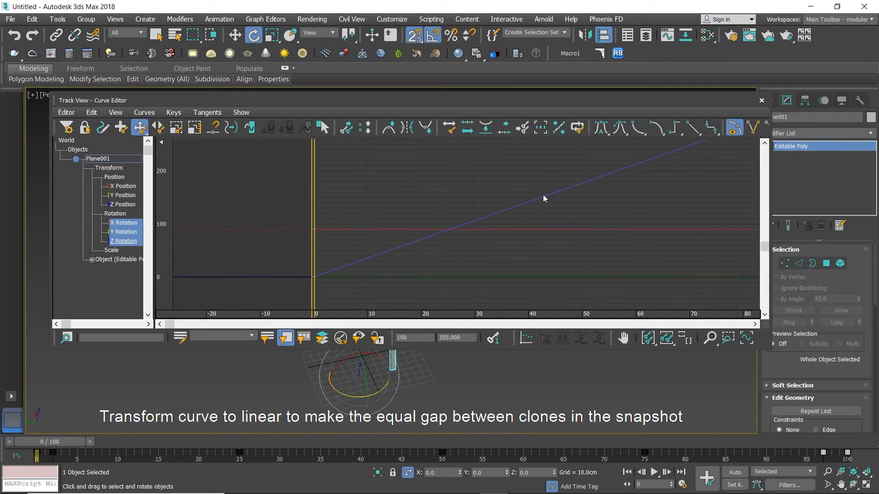
{"action": "left_click", "coordinate": [761, 100]}
- Create a Snapshot of the slat over the range 0 to 100 with 71 copies, using the Mesh clone method
{"action": "scroll", "coordinate": [431, 270], "scroll_direction": "down", "scroll_amount": 2}
{"action": "middle_click_drag", "start_coordinate": [430, 270], "coordinate": [415, 274], "text": "alt"}
{"action": "left_click", "coordinate": [58, 23]}
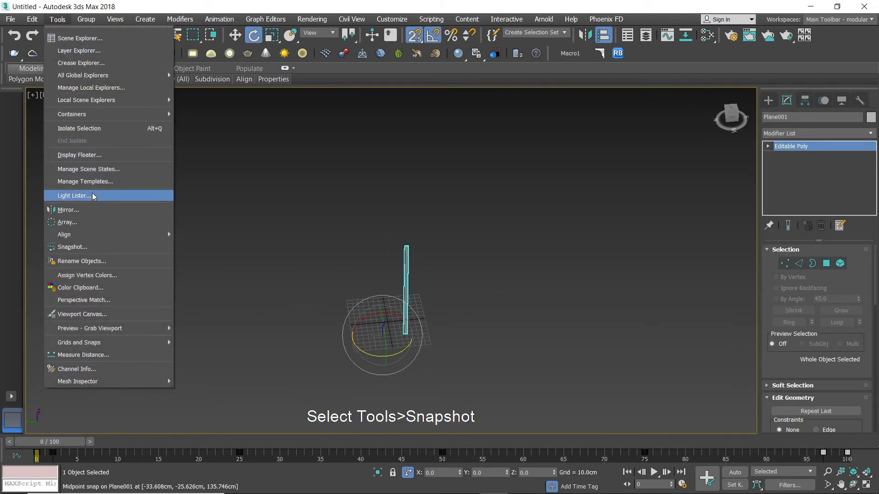
{"action": "left_click", "coordinate": [122, 246]}
{"action": "left_click_drag", "start_coordinate": [417, 173], "coordinate": [557, 159]}
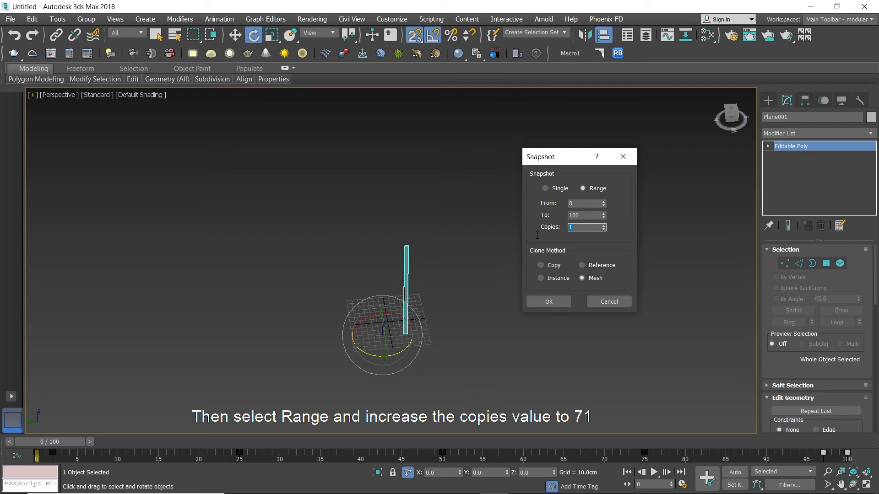
{"action": "left_click", "coordinate": [540, 297]}
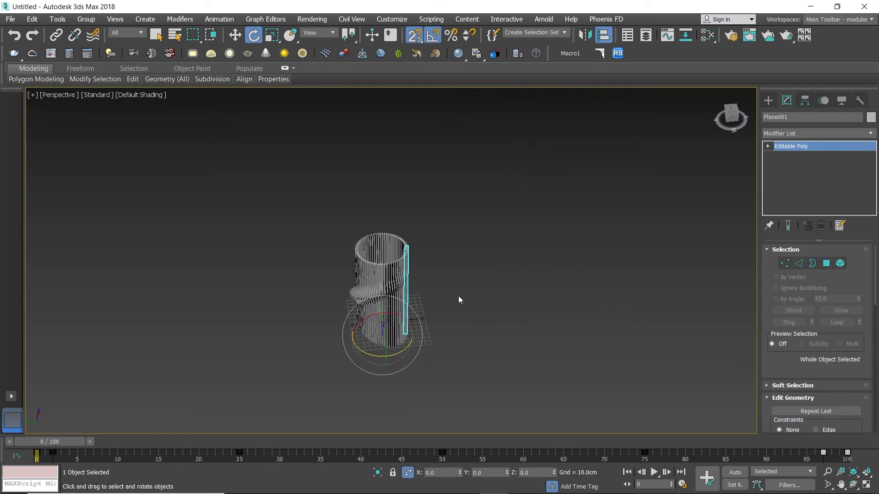
- Delete the original animated slat from the ring of copies in the Top view
{"action": "key", "text": "alt+w"}
{"action": "right_click", "coordinate": [245, 232]}
{"action": "key", "text": "alt+w"}
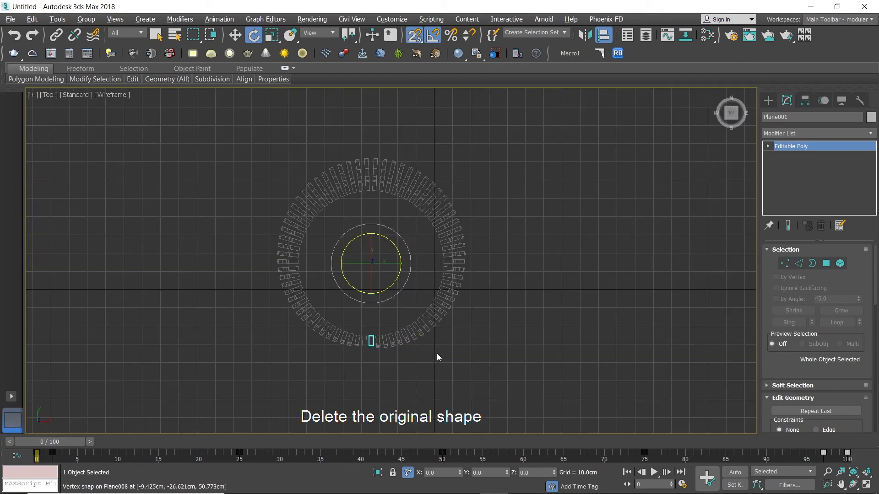
{"action": "key", "text": "Delete"}
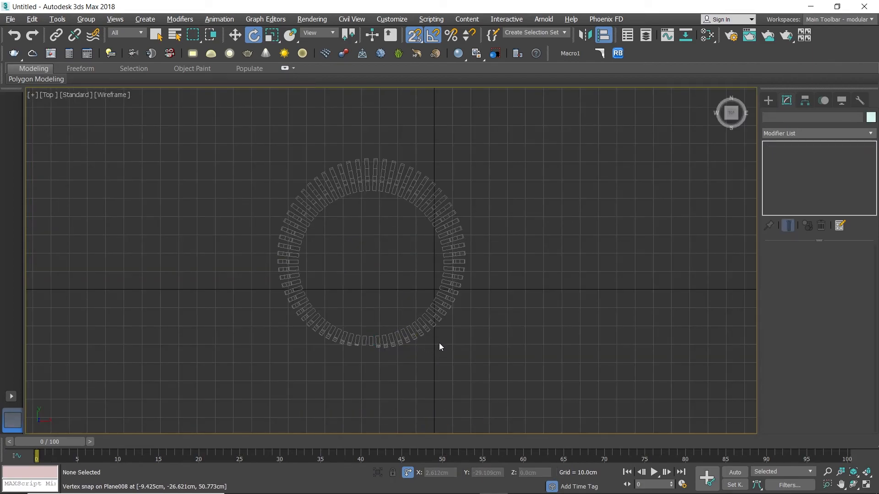
- In the Perspective view, hide the grid, toggle edged faces and inspect the cylinder of slats from several angles
{"action": "key", "text": "alt+w"}
{"action": "right_click", "coordinate": [507, 361]}
{"action": "key", "text": "alt+w"}
{"action": "mouse_move", "coordinate": [419, 306]}
{"action": "middle_mouse_down", "text": "alt"}
{"action": "mouse_move", "coordinate": [430, 290]}
{"action": "mouse_move", "coordinate": [481, 266]}
{"action": "mouse_move", "coordinate": [521, 265]}
{"action": "mouse_move", "coordinate": [327, 262]}
{"action": "mouse_move", "coordinate": [359, 260]}
{"action": "middle_mouse_up", "text": "alt"}
{"action": "key", "text": "g"}
{"action": "scroll", "coordinate": [424, 293], "scroll_direction": "up", "scroll_amount": 3}
{"action": "scroll", "coordinate": [521, 264], "scroll_direction": "up", "scroll_amount": 5}
{"action": "key", "text": "F4"}
{"action": "scroll", "coordinate": [508, 266], "scroll_direction": "down", "scroll_amount": 5}
{"action": "scroll", "coordinate": [358, 260], "scroll_direction": "up", "scroll_amount": 5}
{"action": "middle_click_drag", "start_coordinate": [465, 246], "coordinate": [483, 312], "text": "alt"}
{"action": "scroll", "coordinate": [473, 286], "scroll_direction": "down", "scroll_amount": 3}
{"action": "middle_click_drag", "start_coordinate": [483, 312], "coordinate": [692, 274], "text": "alt"}
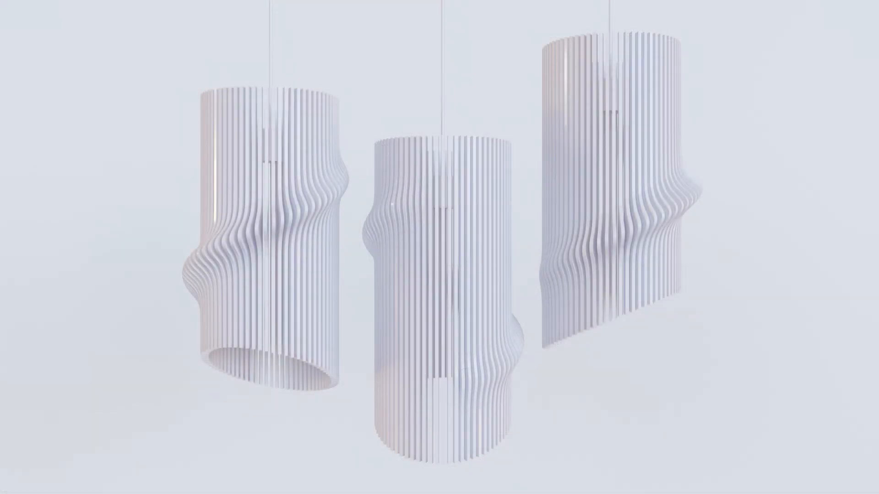